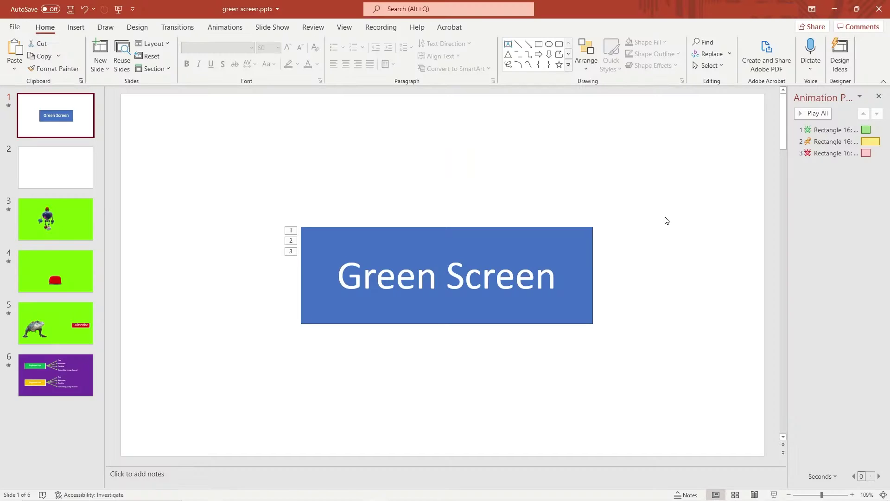
Fill slide 1's background with the recent bright green, then go to blank slide 2
right_click(678, 190)
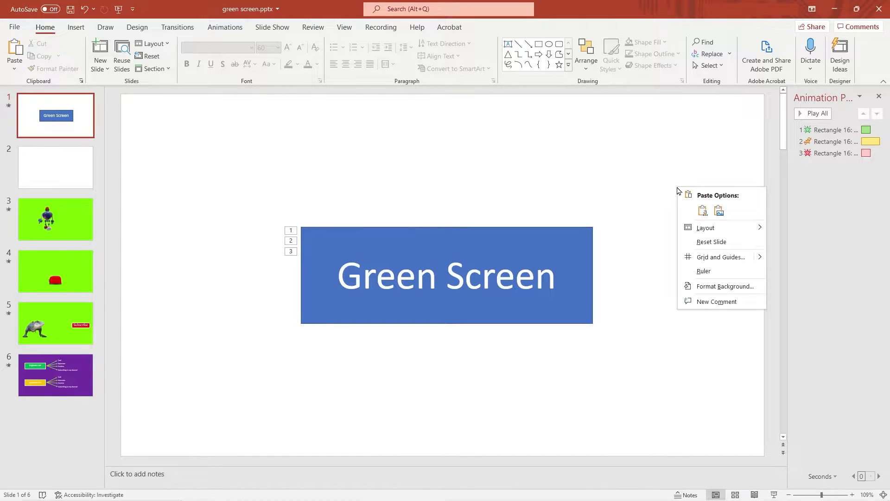
click(728, 291)
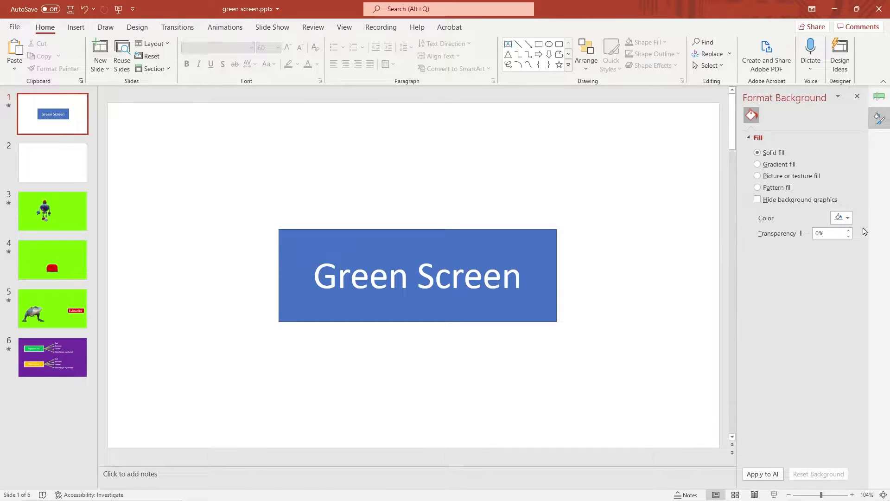
click(849, 218)
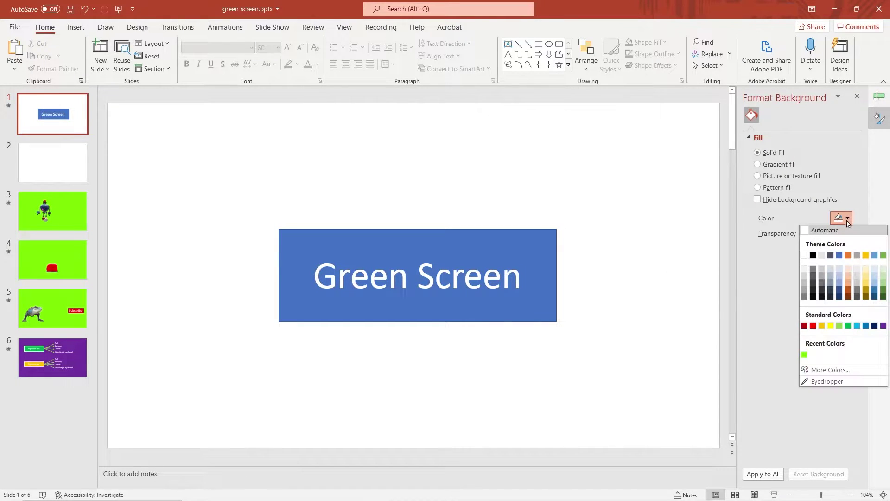
click(805, 355)
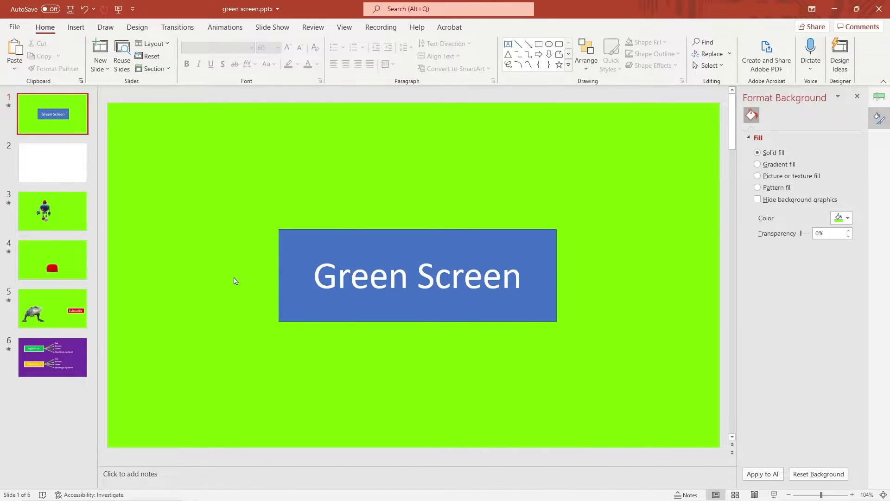
click(76, 172)
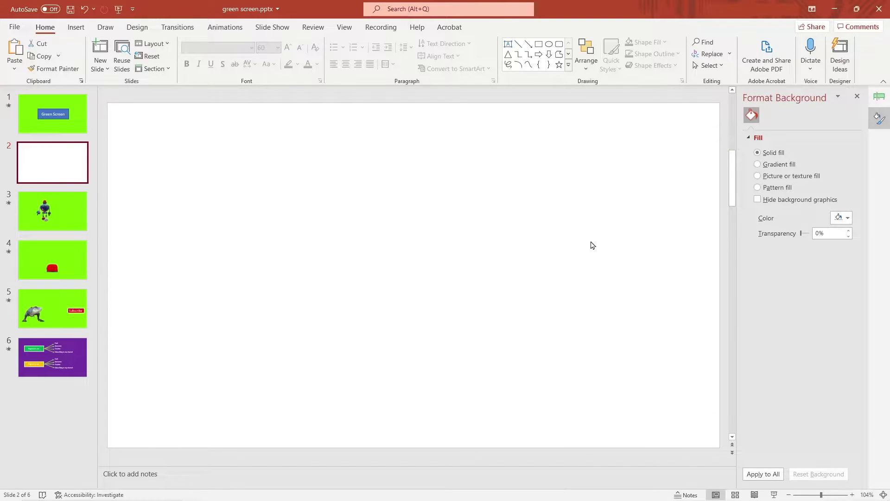
Insert the animated landscape-and-water cutaway stock 3D model onto slide 2
click(74, 29)
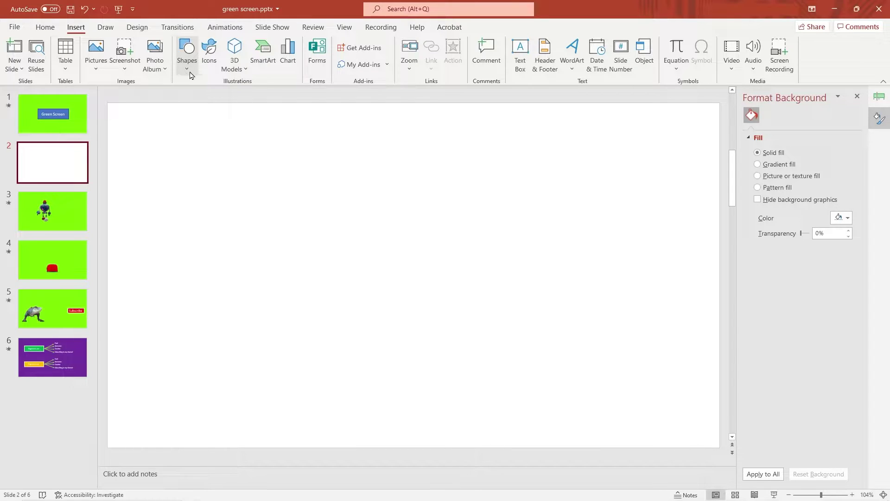
click(235, 68)
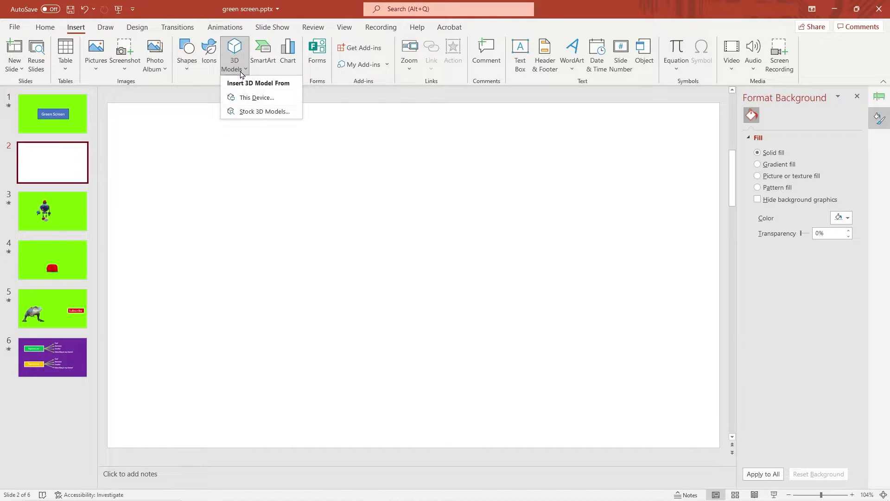
click(275, 116)
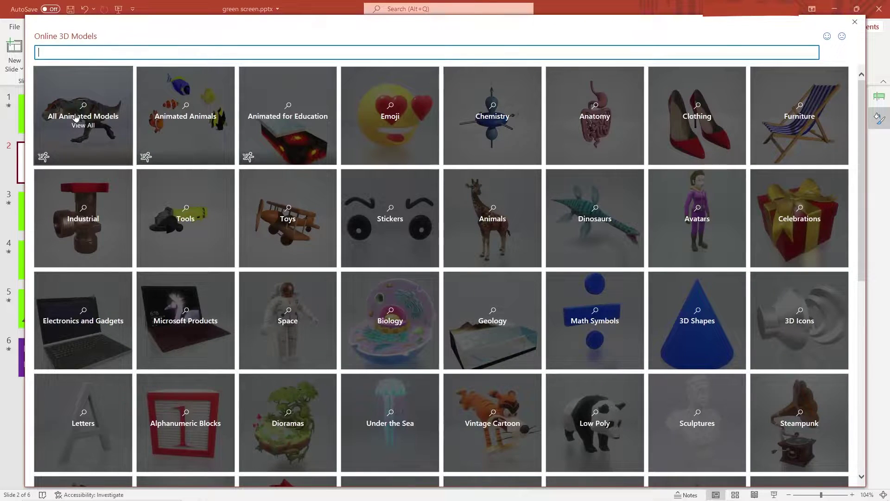
click(117, 109)
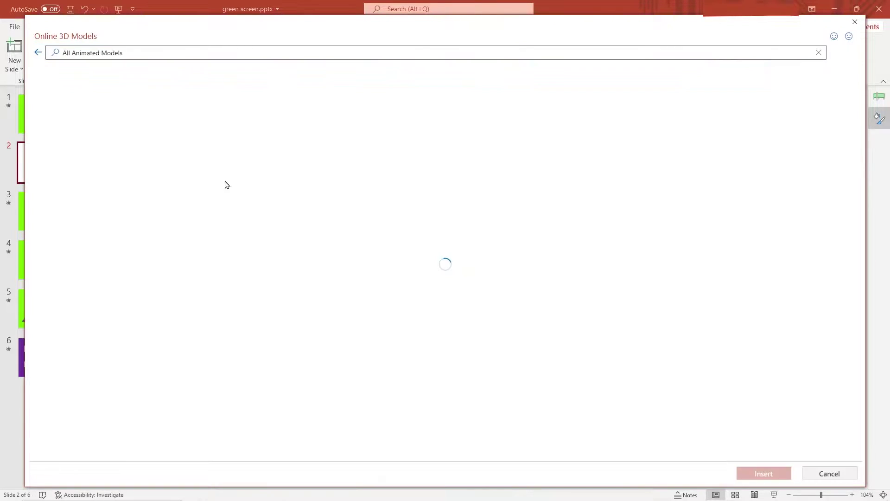
scroll(495, 289, down, 2)
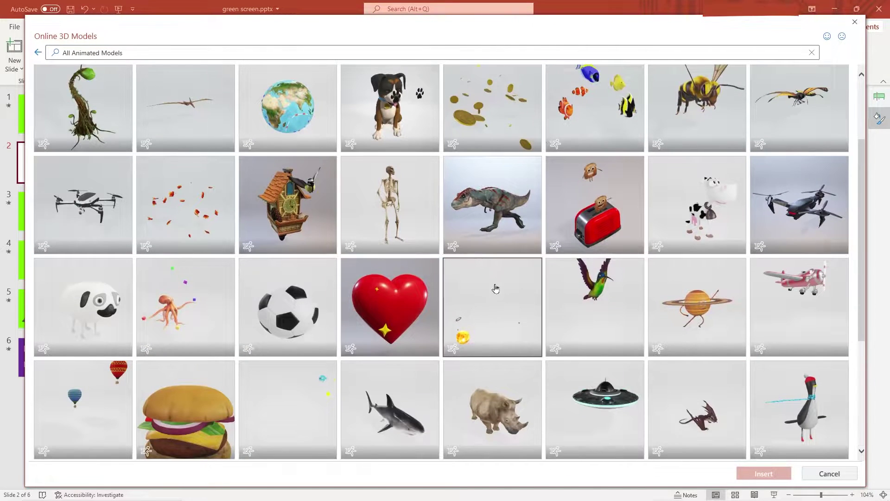
scroll(495, 290, down, 4)
click(492, 408)
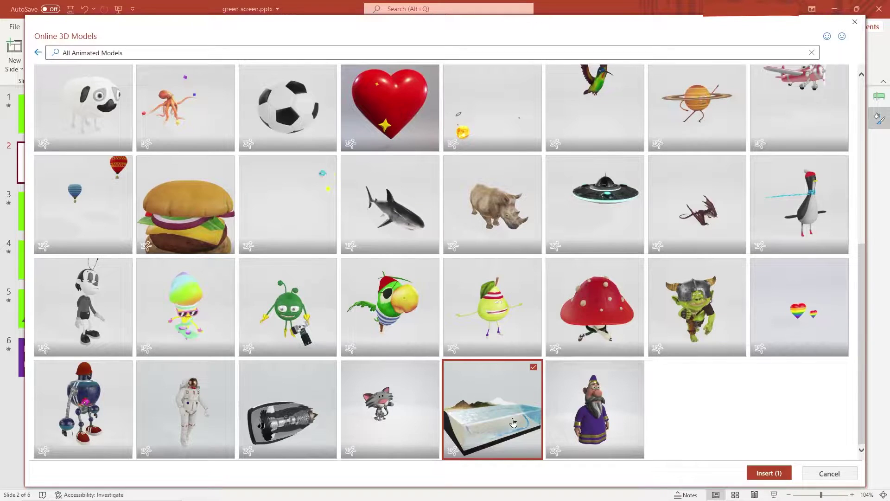
click(766, 476)
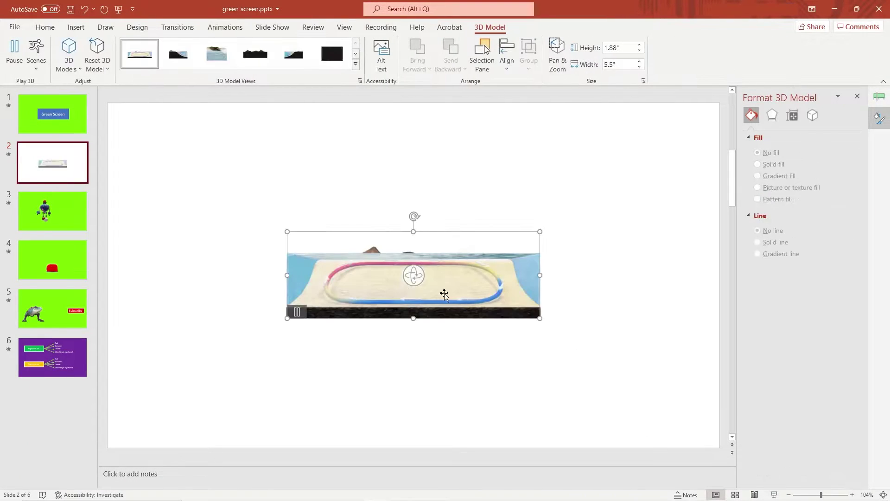
Tilt the 3D model to an angled top-down view, move it left and enlarge it
drag(428, 281, 491, 334)
drag(439, 292, 297, 251)
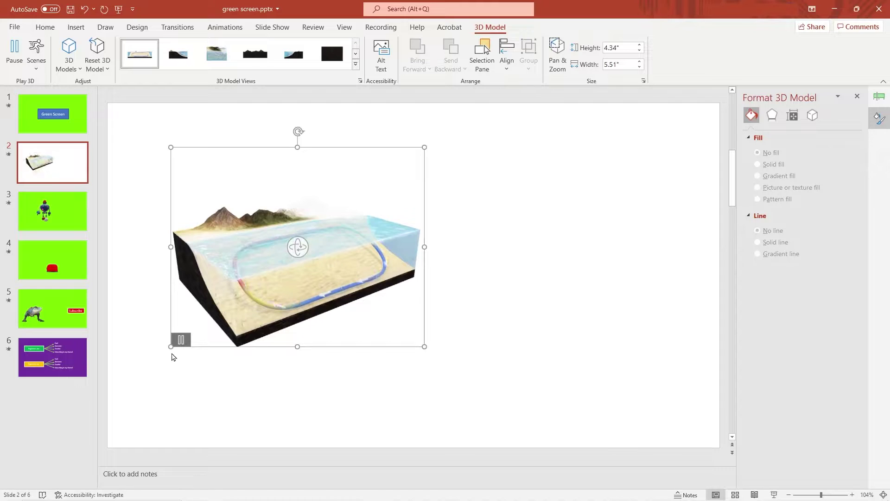
drag(171, 347, 134, 433)
drag(254, 369, 343, 337)
Add a 'Global Warming' text box below the 3D model at font size 32
click(623, 354)
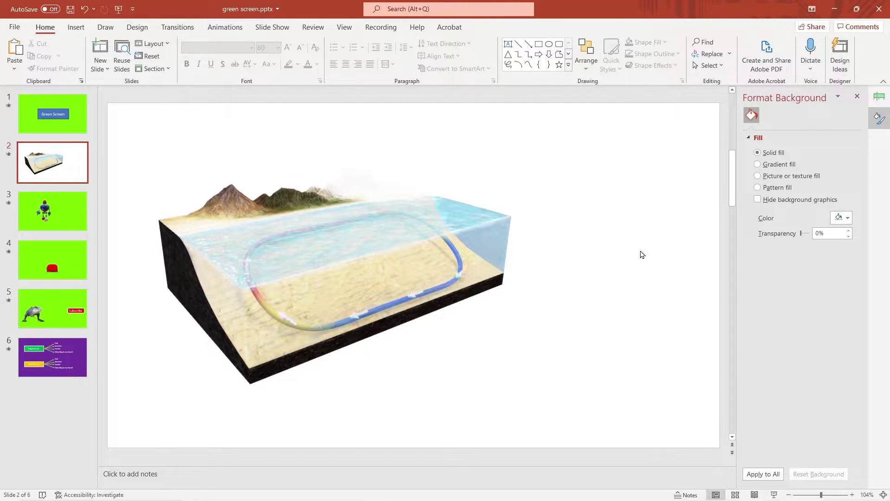
click(76, 28)
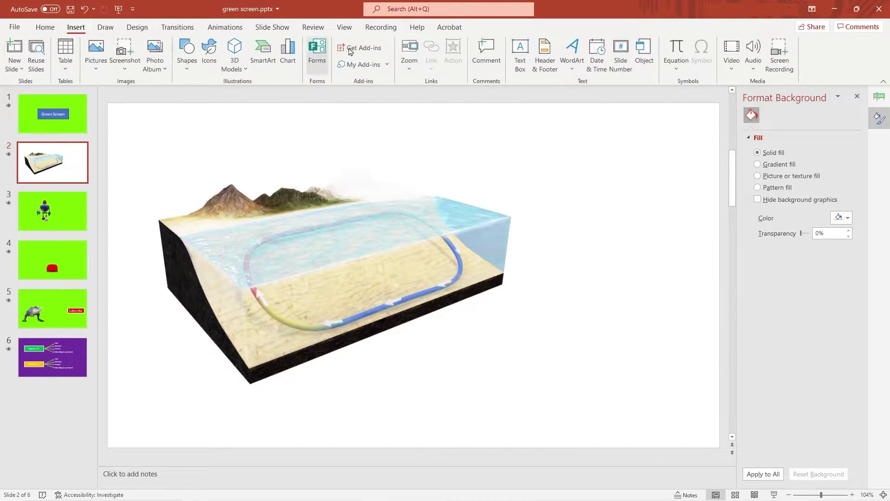
click(514, 65)
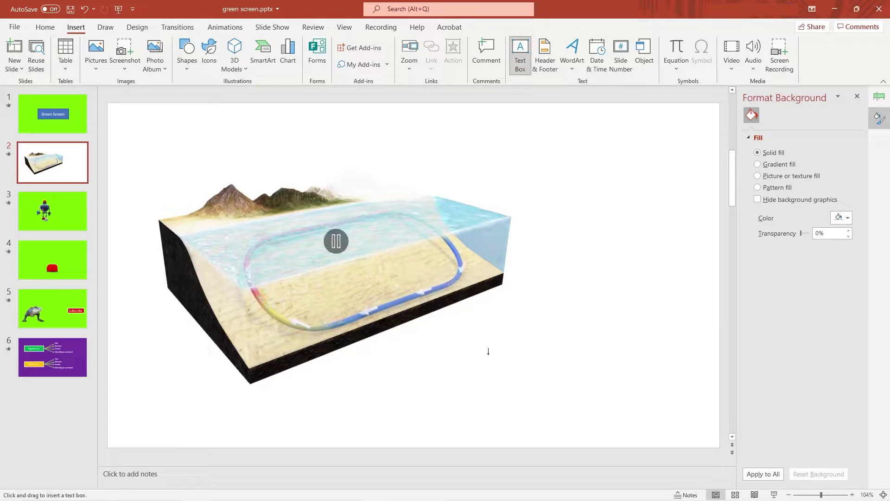
click(474, 354)
text(Global Warming)
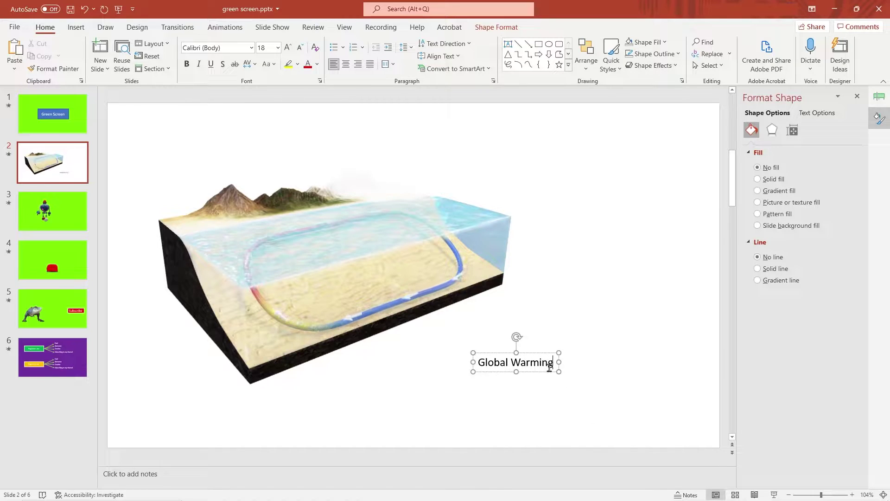
drag(500, 361, 476, 362)
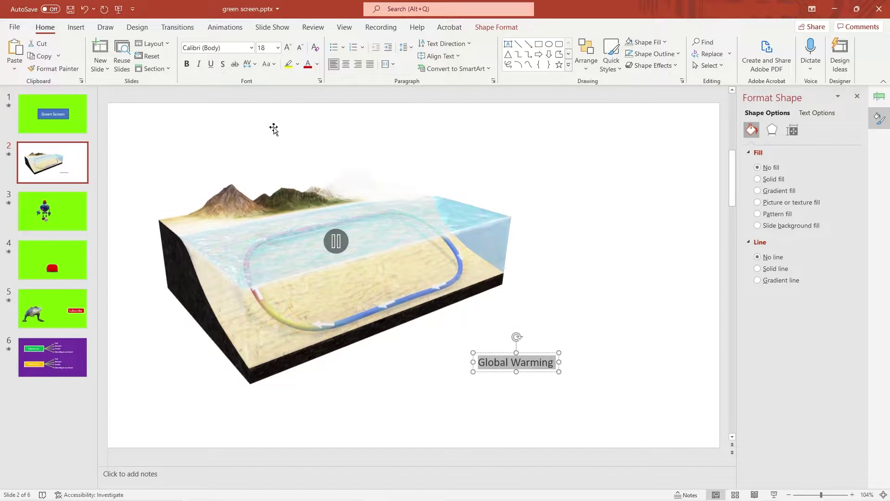
click(288, 48)
click(287, 48)
click(288, 48)
click(288, 48)
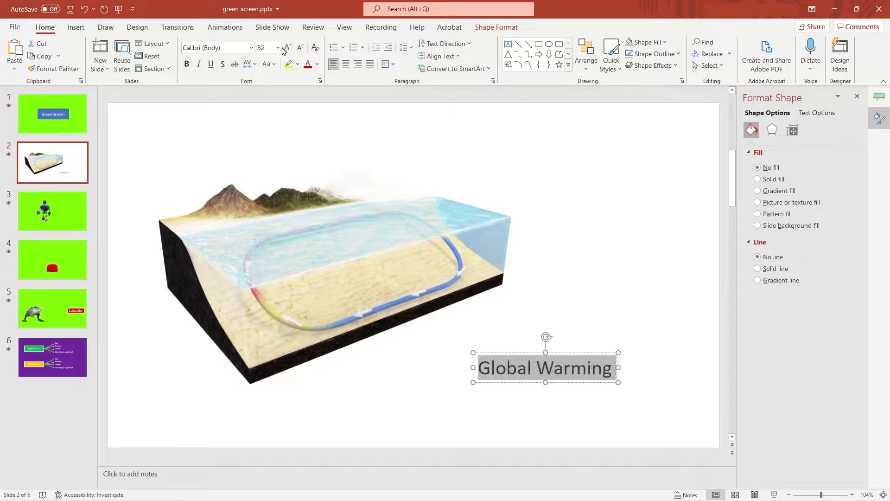
Give slide 2 the recent bright green background
click(565, 201)
right_click(613, 190)
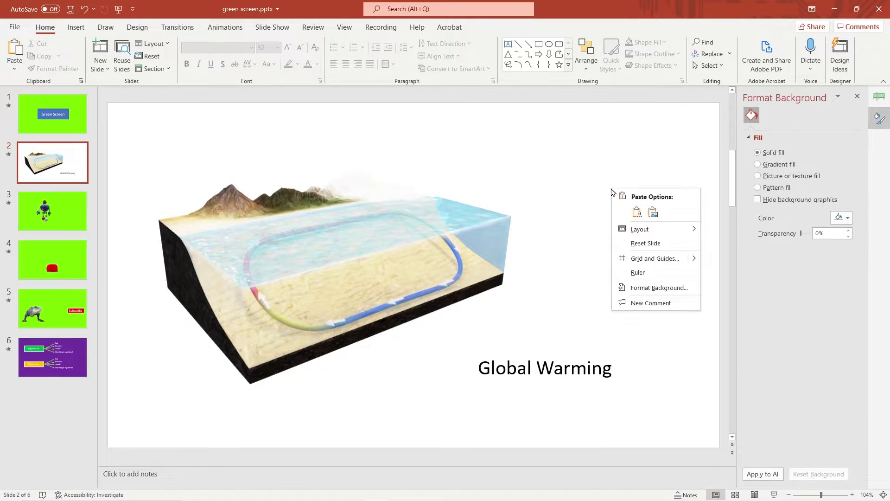
click(841, 217)
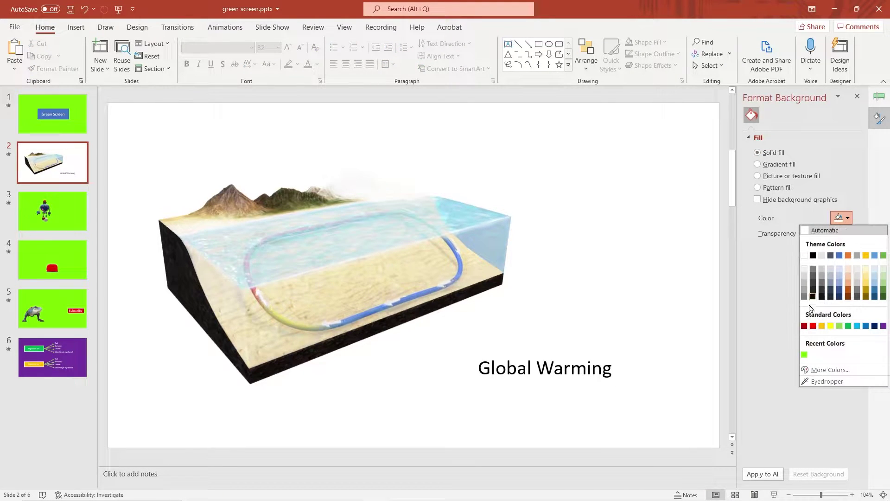
click(805, 355)
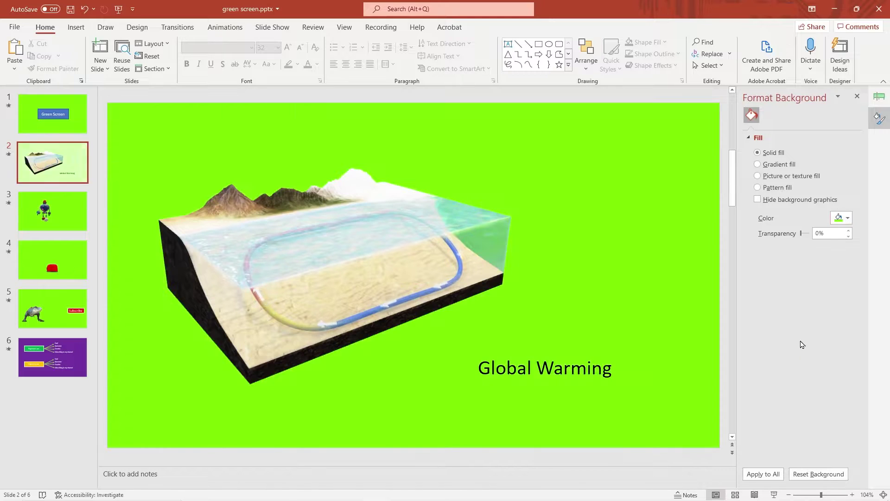
Make the Global Warming caption text a pale white, then move to the previous slide
click(612, 370)
key(ctrl+a)
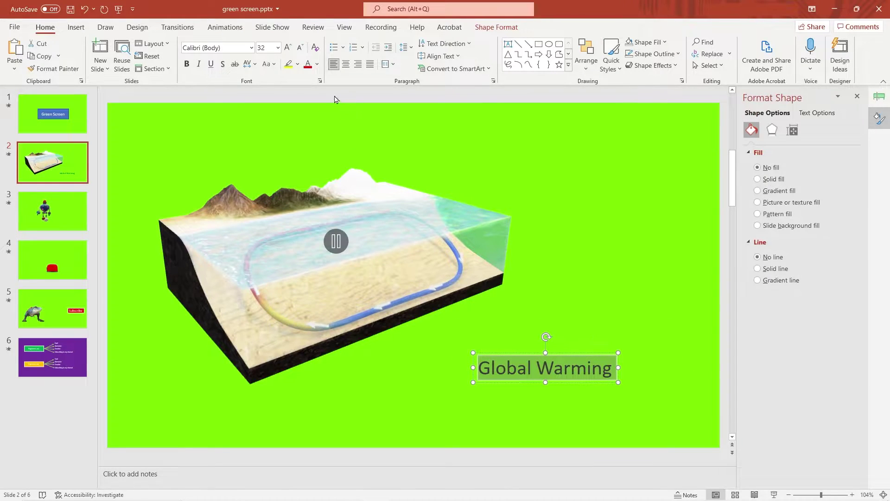
click(317, 64)
click(348, 102)
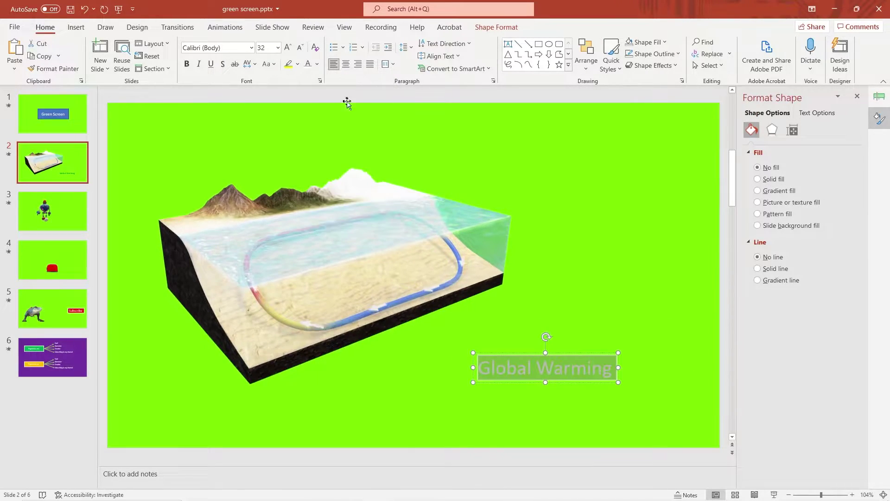
click(682, 195)
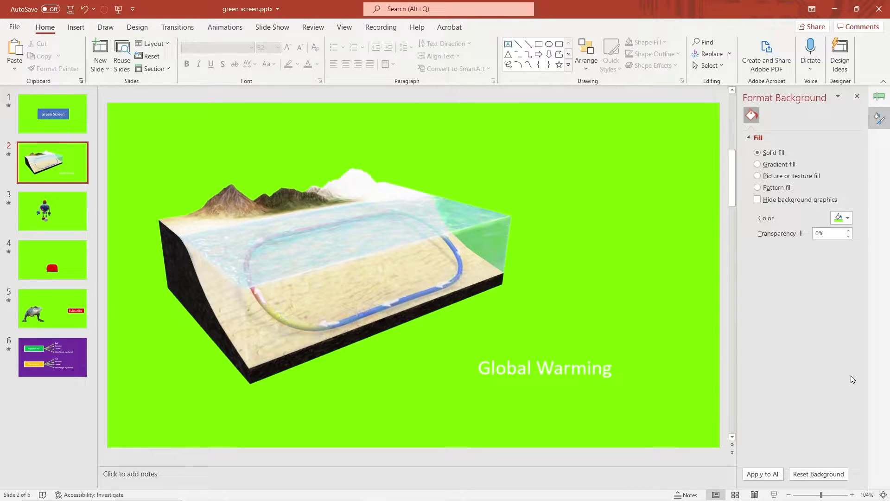
key(Page_Up)
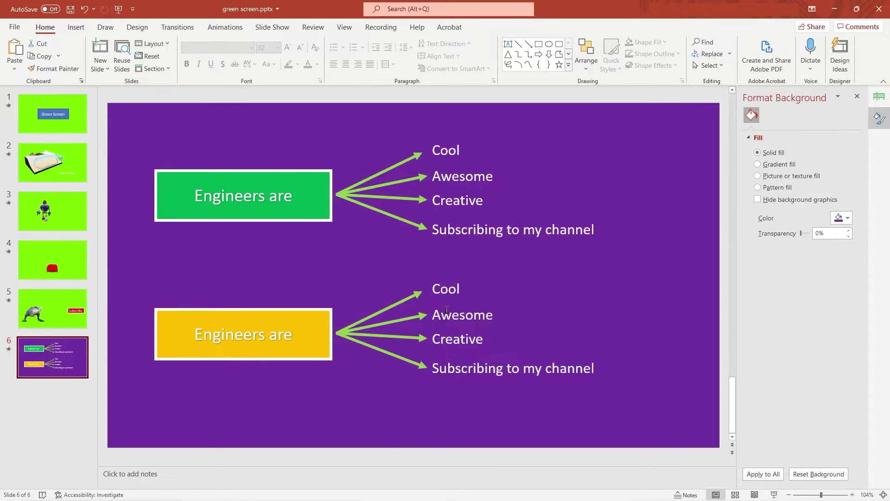
Create an Ultra HD (4K) video of the presentation from File > Export
click(6, 29)
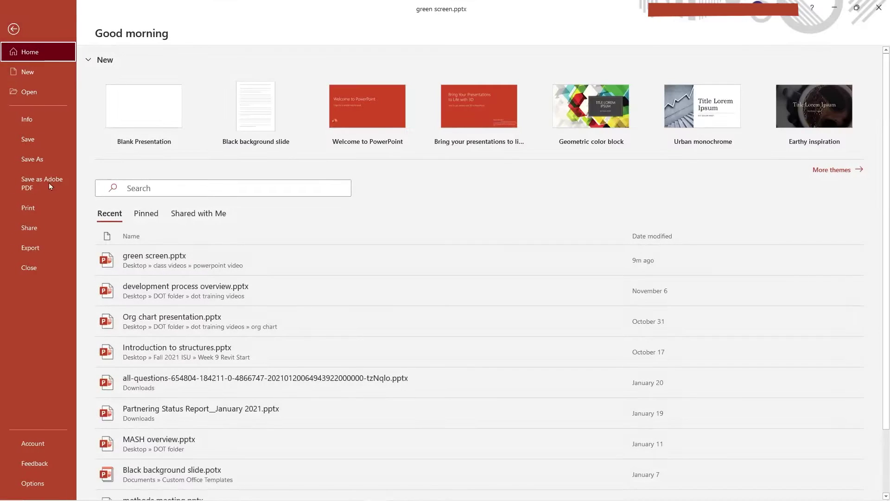
click(39, 245)
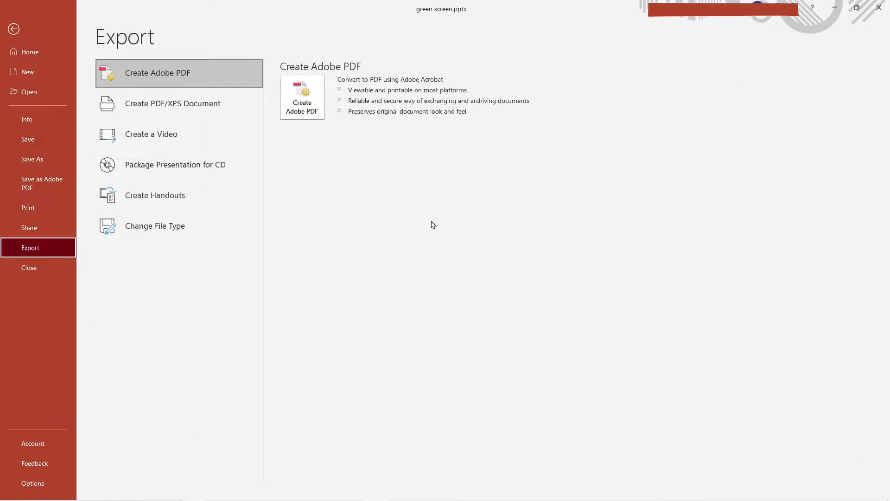
click(155, 136)
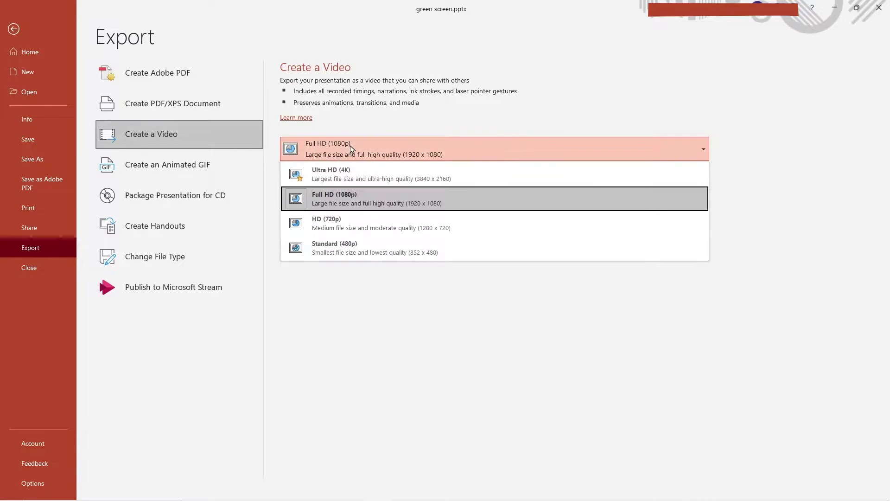
click(356, 175)
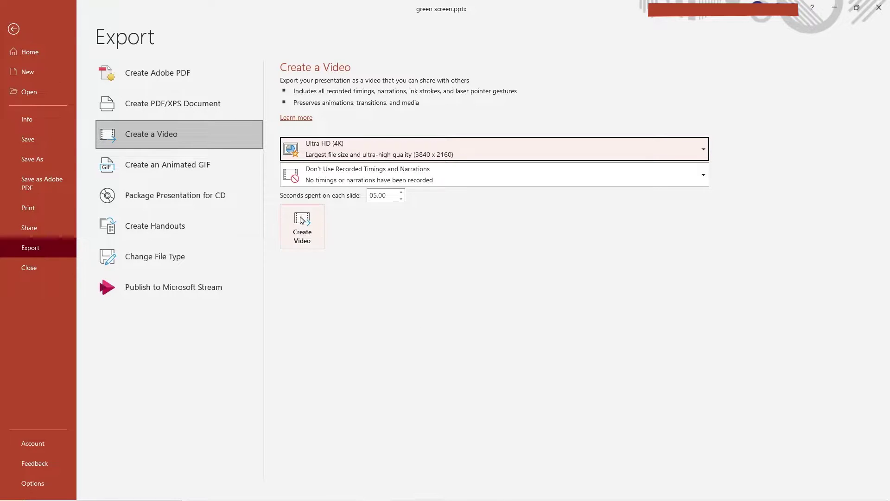
click(307, 232)
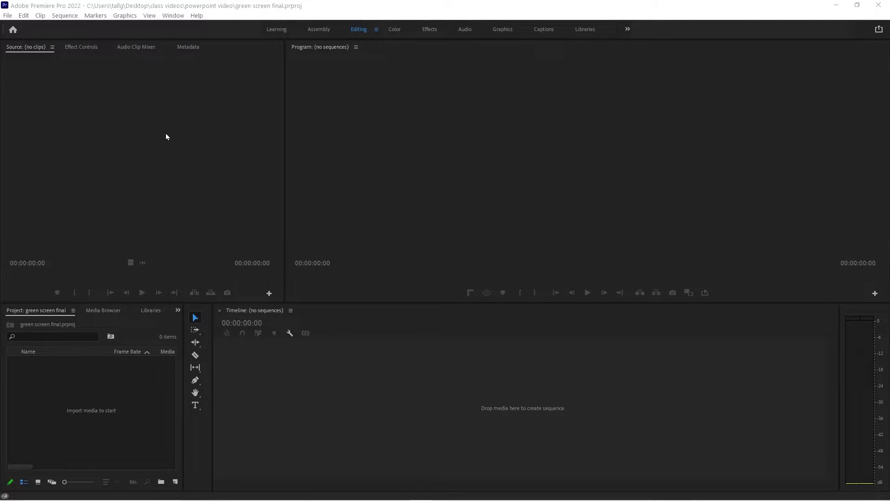
Drag green screen final.mp4 onto the empty Timeline to make a new sequence and select the clip
click(65, 15)
click(354, 383)
drag(390, 445, 366, 419)
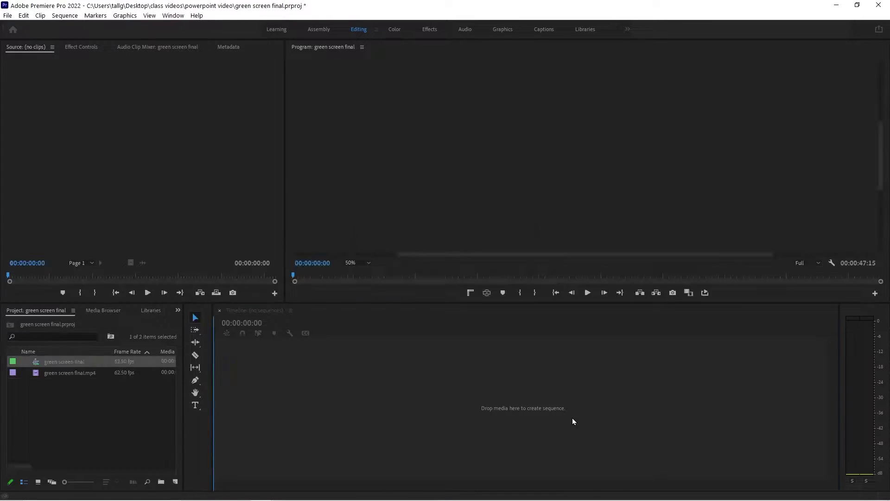
click(468, 401)
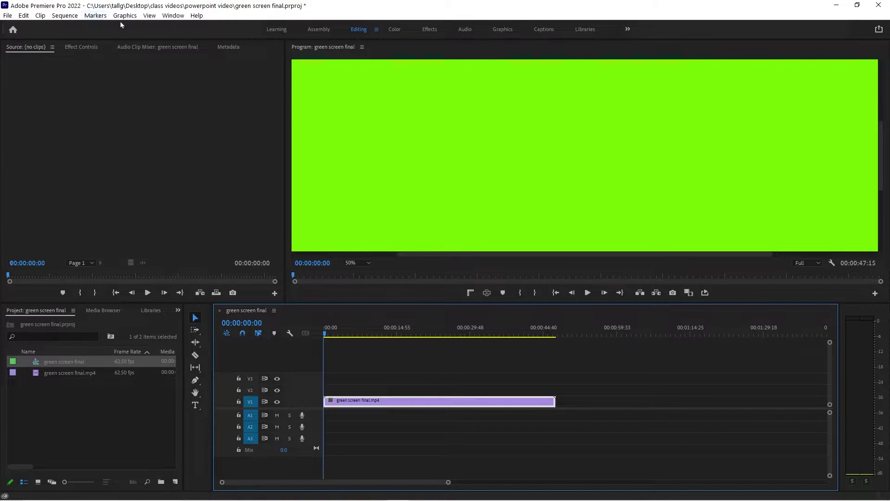
In Sequence Settings, enter a 1920 × 1080 frame size
click(65, 15)
click(70, 26)
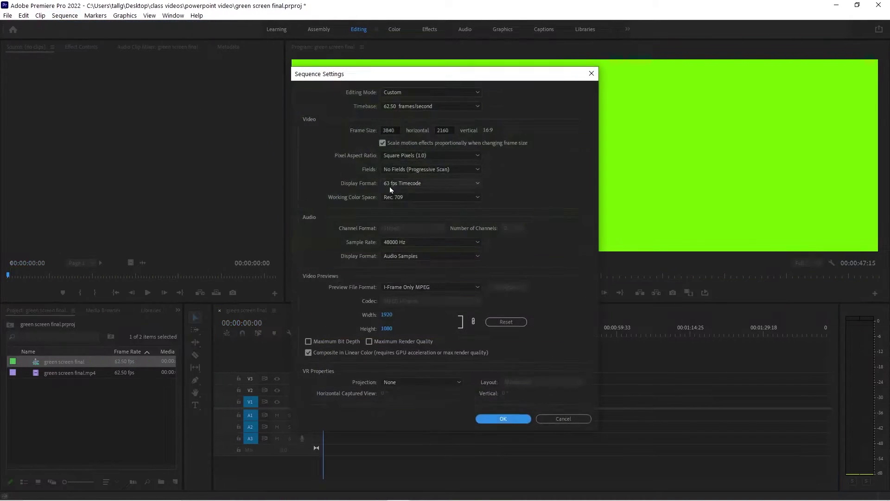
click(393, 130)
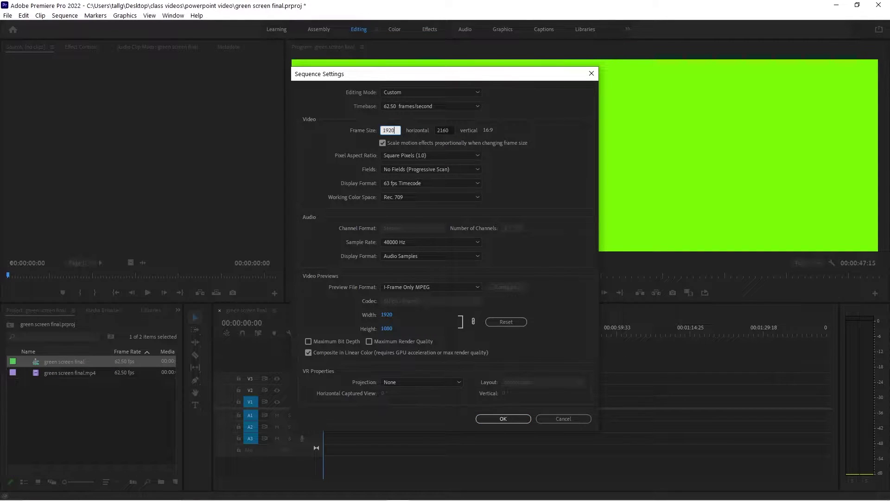
click(444, 131)
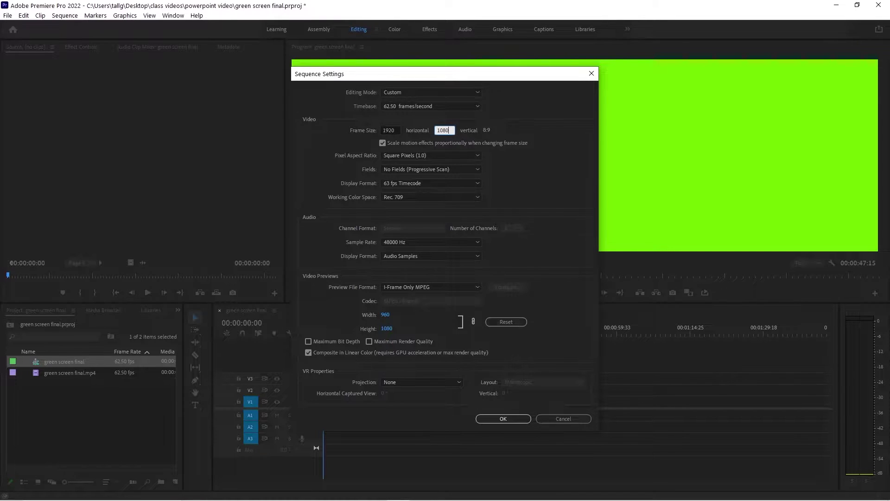
Confirm the 1920 × 1080 frame size and set the clip's Motion Scale to 35
click(505, 420)
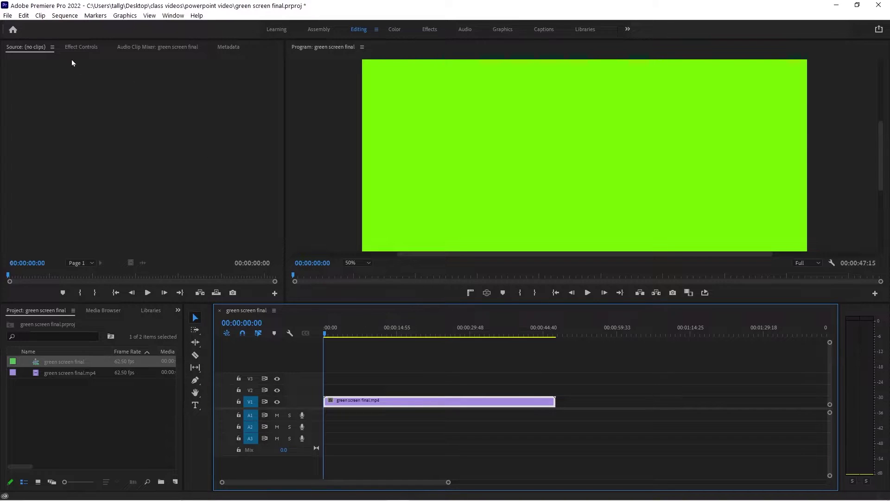
click(81, 48)
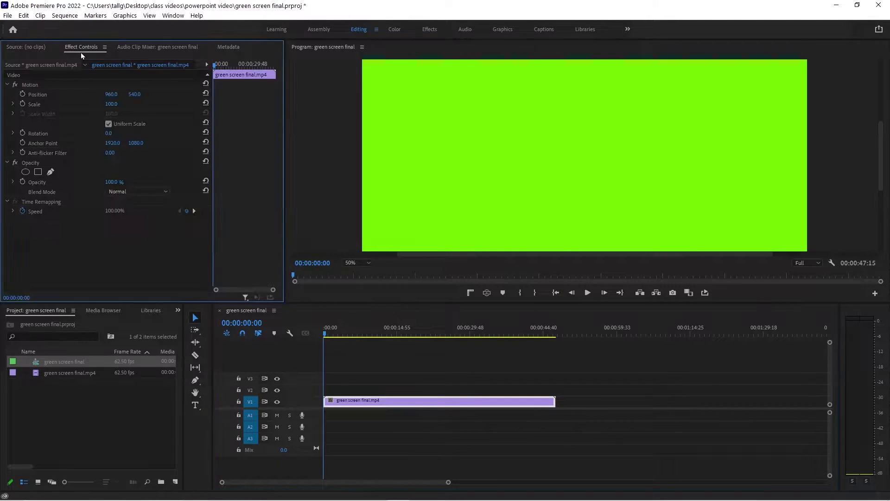
click(115, 104)
text(35)
key(Return)
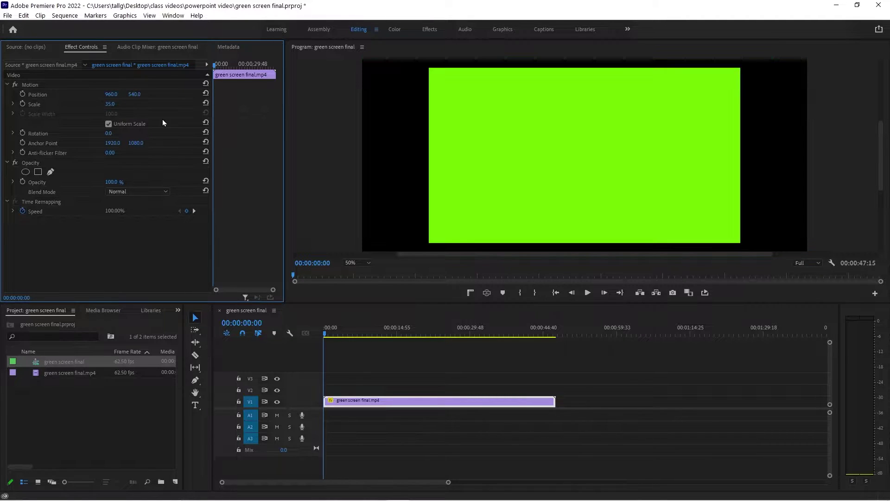
Scrub the timeline from the clip's start to preview the slides
click(401, 401)
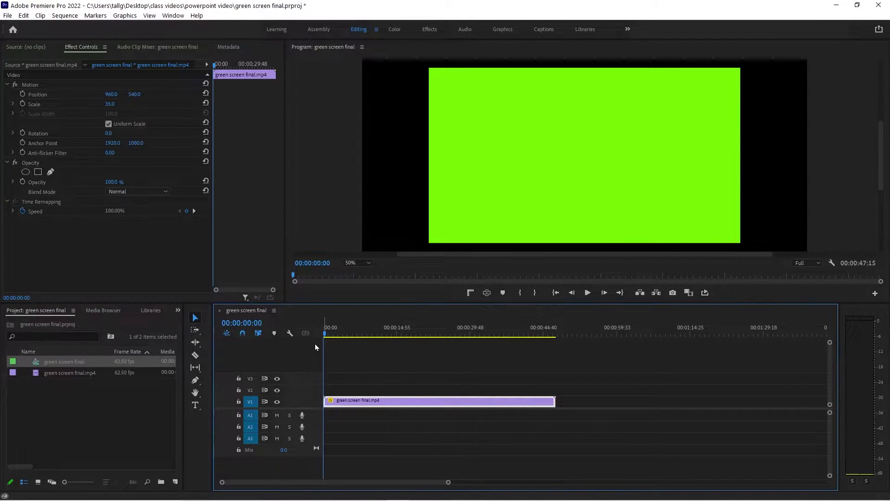
click(326, 334)
drag(326, 334, 534, 403)
Step frame by frame to 00:00:42:17, the first frame of the purple slide
click(572, 292)
click(572, 292)
double_click(572, 293)
click(572, 292)
double_click(573, 292)
click(573, 293)
click(572, 292)
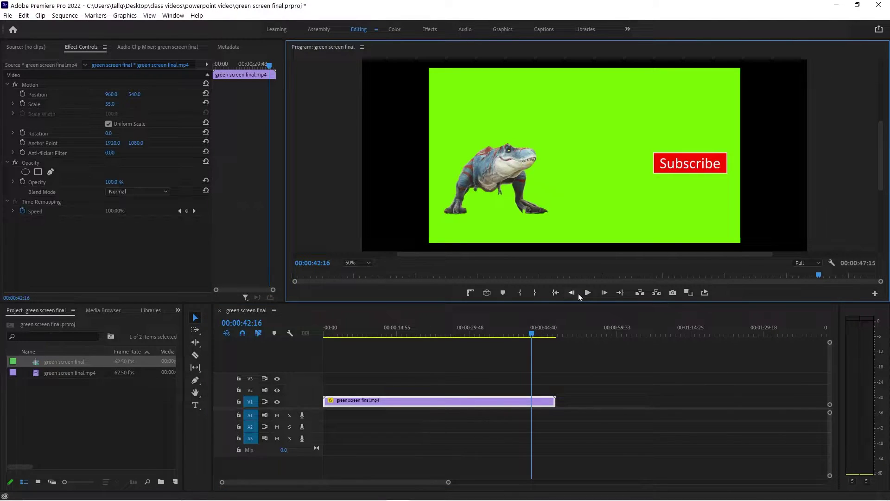
click(604, 292)
Razor the clip at 00:00:42:17 and drag the end piece later, leaving a gap
key(c)
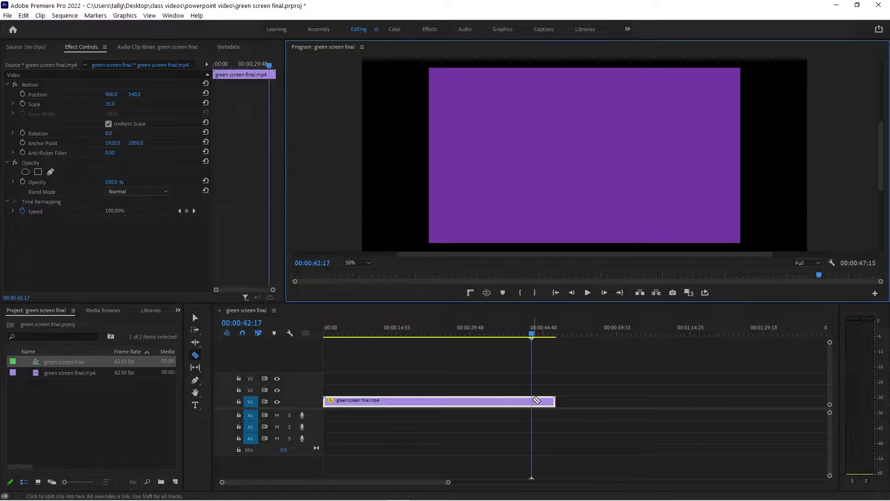
click(532, 401)
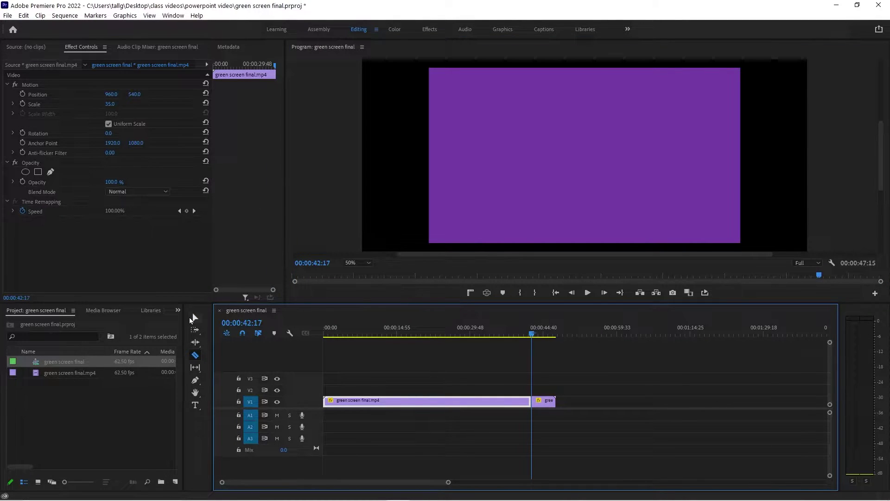
click(195, 317)
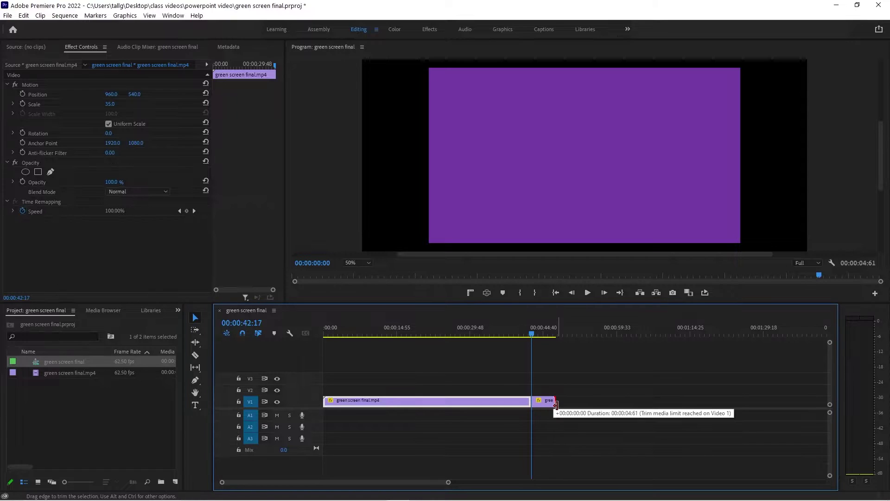
drag(546, 405, 559, 407)
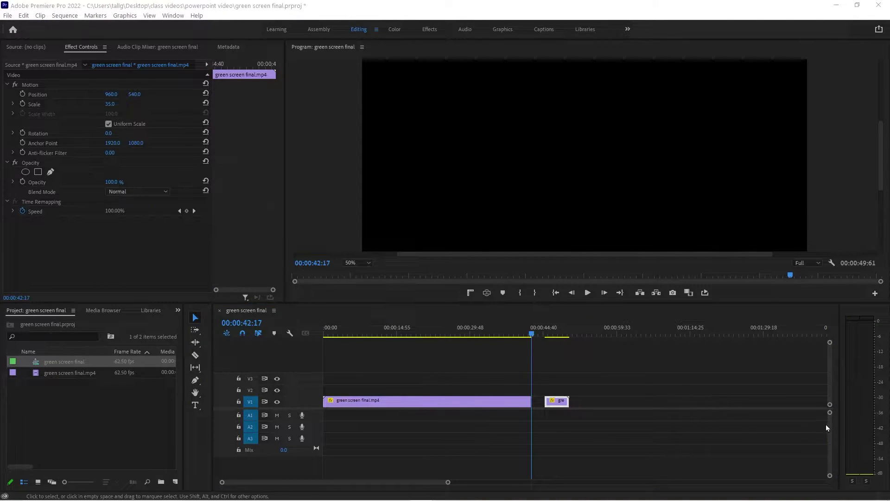
Apply Ultra Key from Video Effects > Keying to the first clip
click(457, 403)
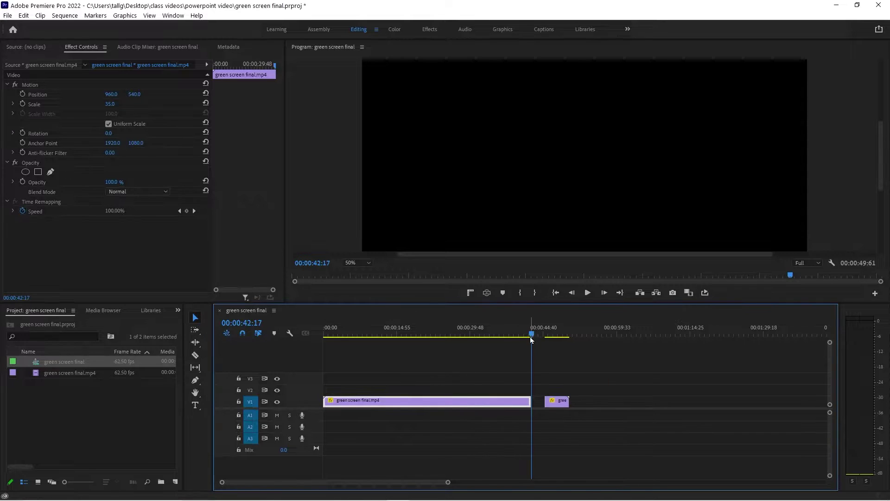
click(63, 336)
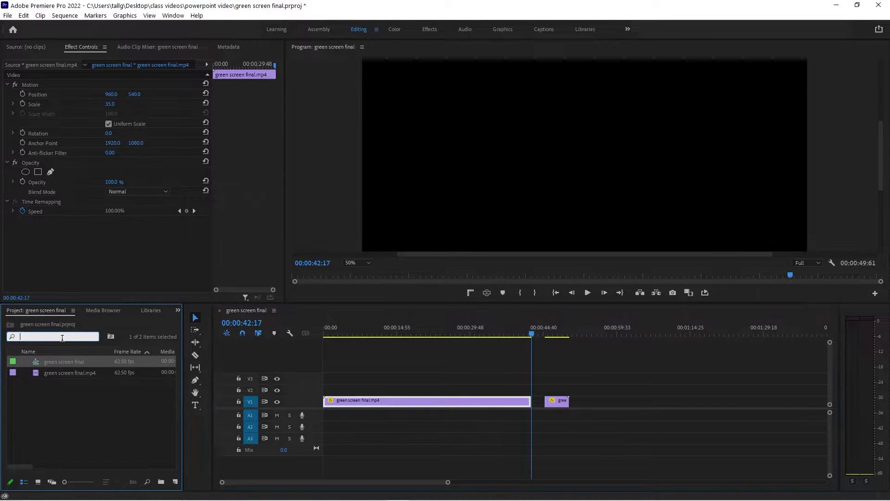
text(key)
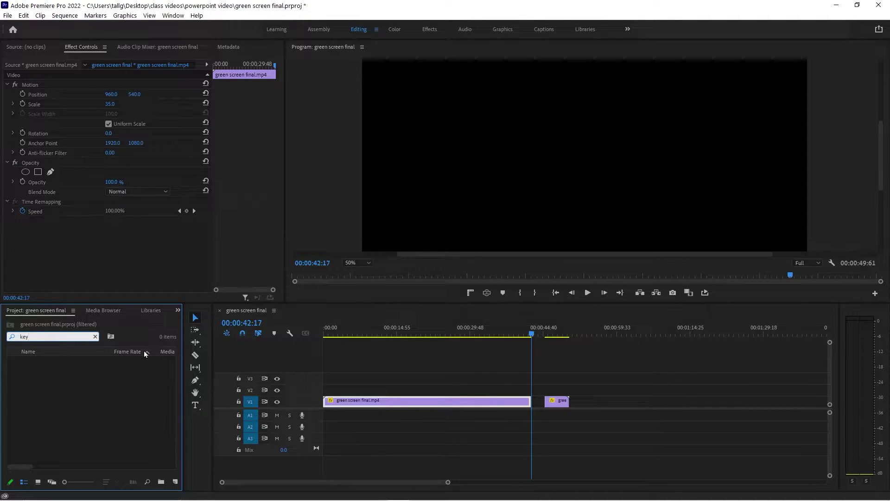
click(178, 310)
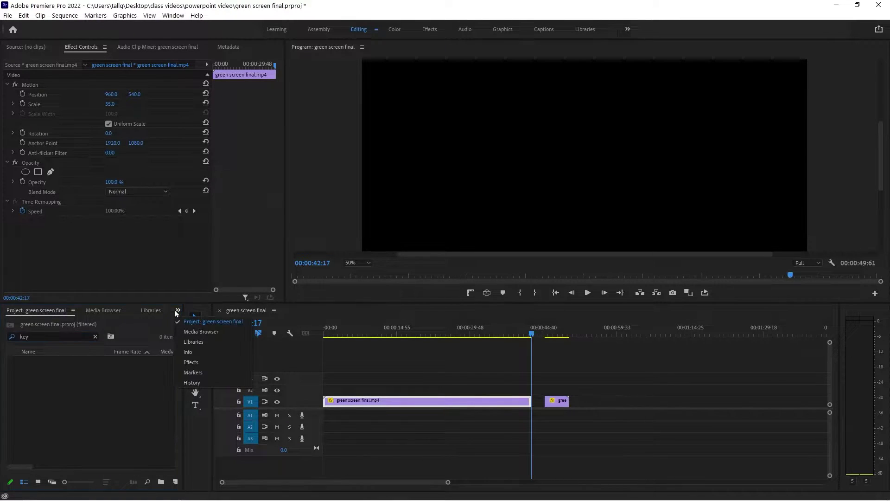
click(192, 361)
click(11, 373)
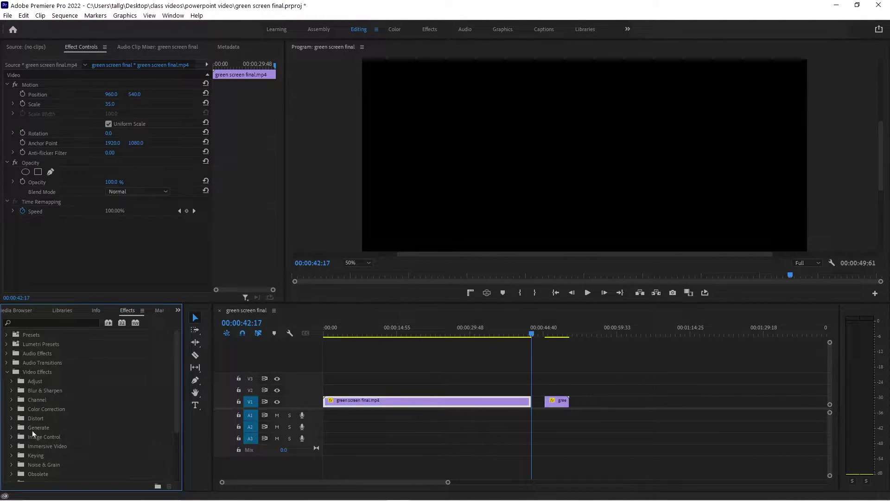
click(11, 456)
scroll(82, 449, down, 3)
drag(36, 445, 342, 402)
Set the first clip's Ultra Key colour to the green background with the eyedropper
click(342, 403)
scroll(145, 255, down, 1)
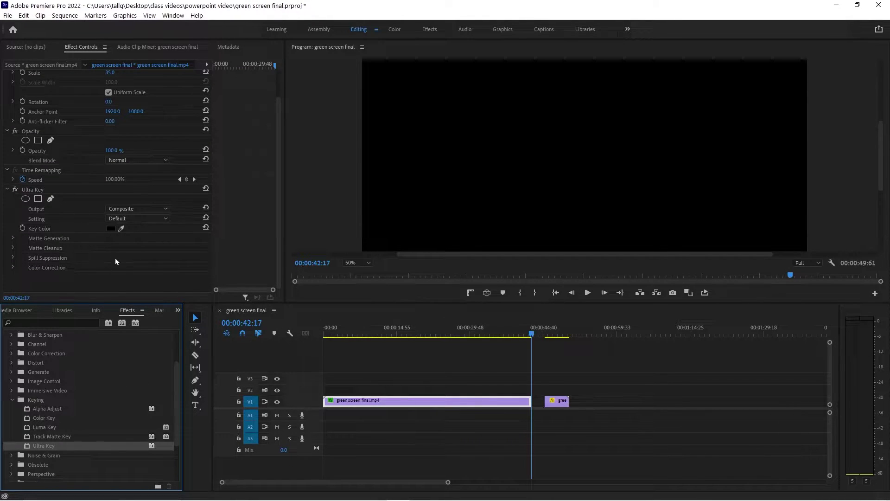
drag(532, 333, 367, 334)
click(121, 229)
click(449, 204)
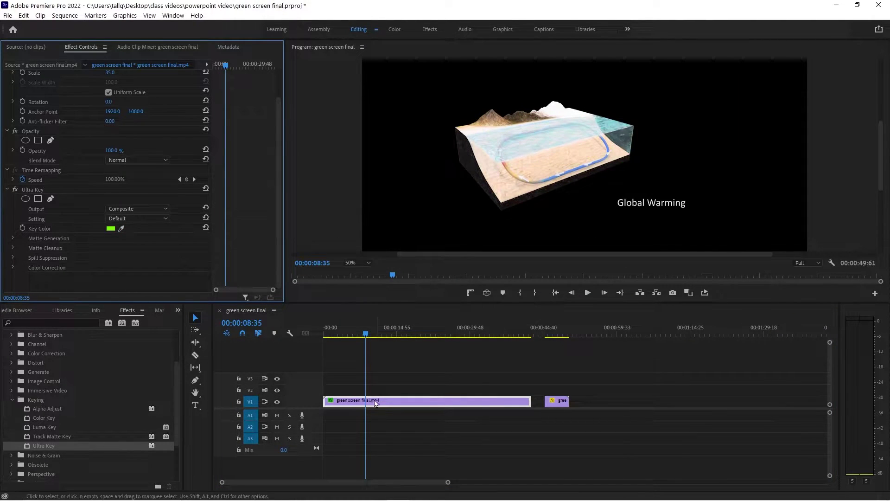
Apply Ultra Key to the purple end clip, key out its purple background, and preview
click(428, 333)
click(555, 377)
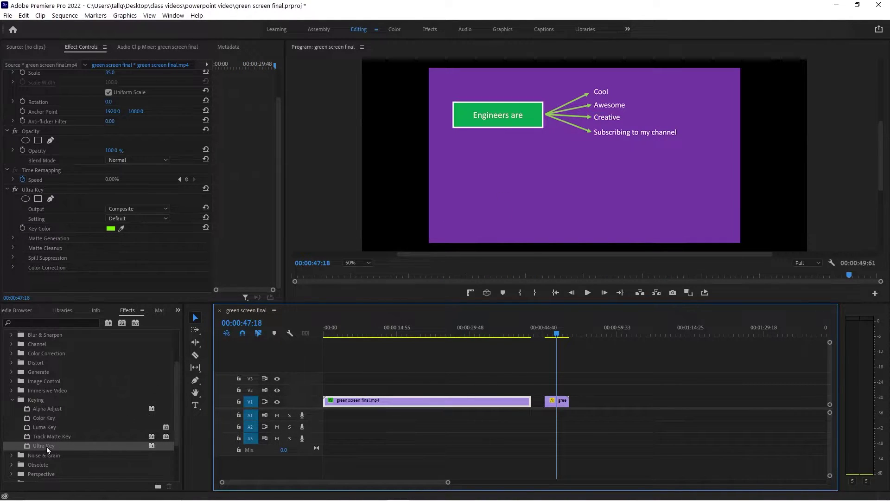
drag(47, 446, 554, 403)
click(121, 259)
click(482, 201)
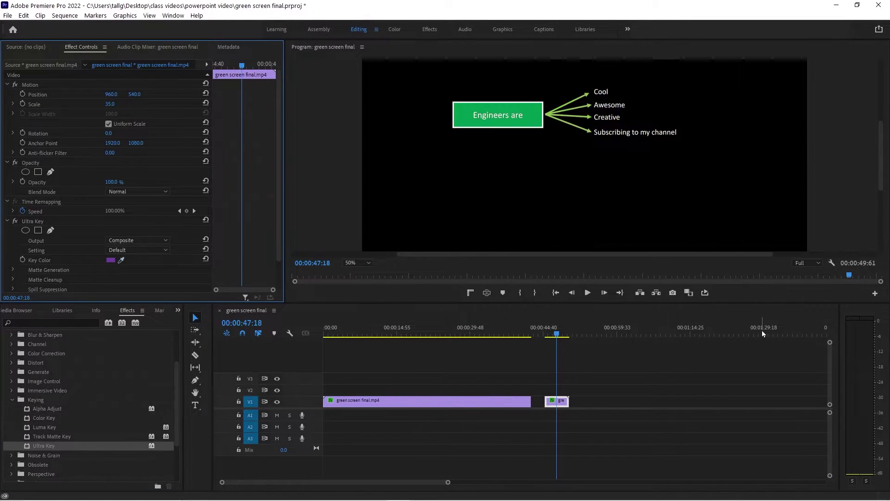
drag(558, 332, 308, 357)
Set the Program monitor zoom to Fit and play through the keyed sequence
drag(436, 302, 437, 366)
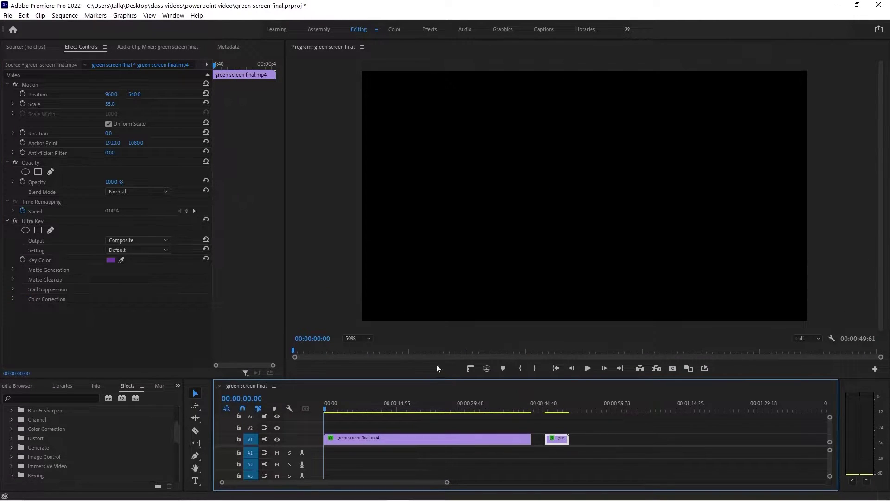
click(369, 339)
click(359, 347)
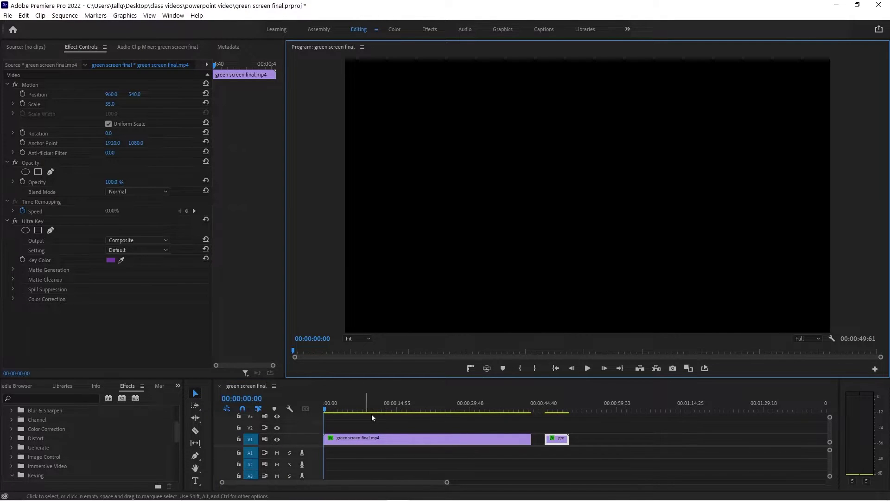
click(588, 368)
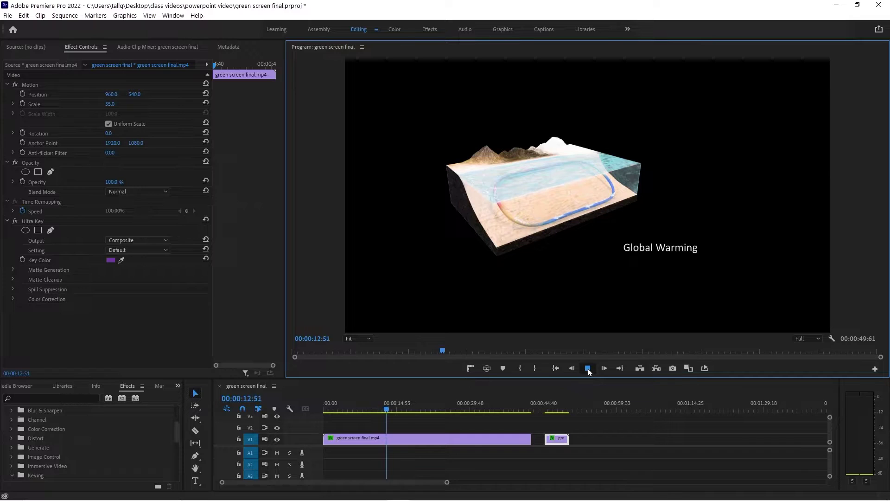
click(588, 368)
Zoom the timeline and step frame by frame to 00:00:17:37, where the robot begins
drag(389, 408, 414, 424)
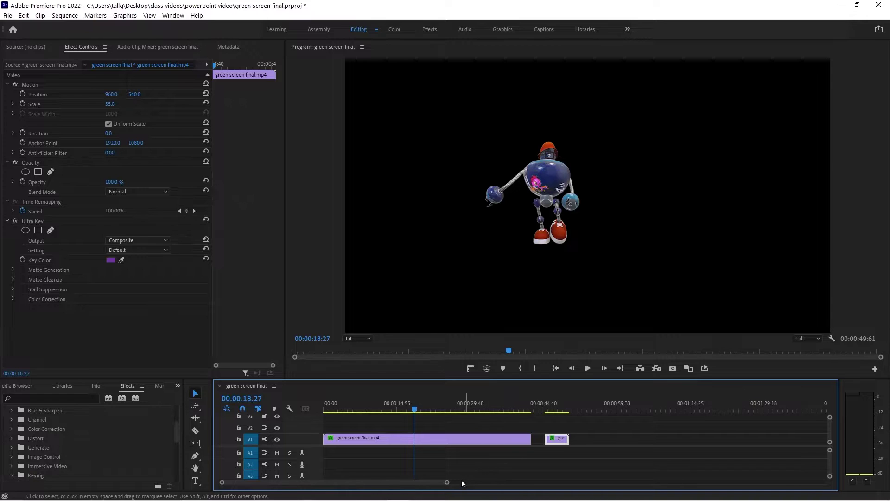
drag(448, 482, 428, 485)
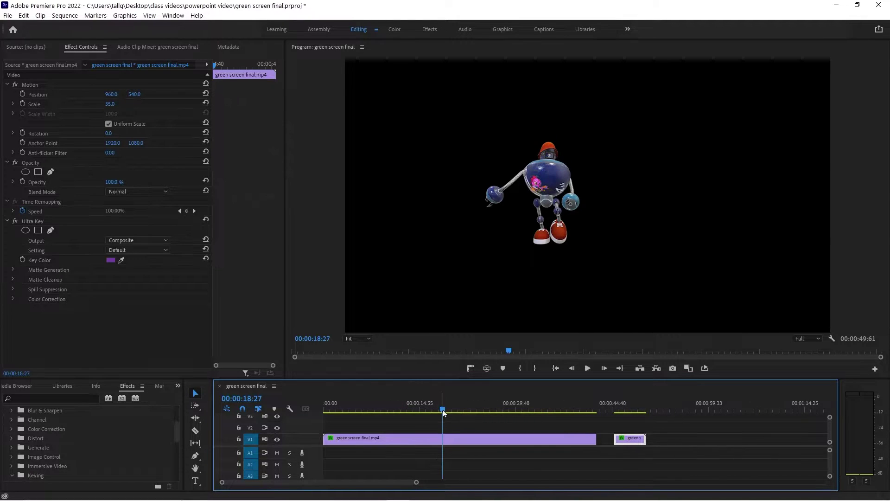
click(439, 410)
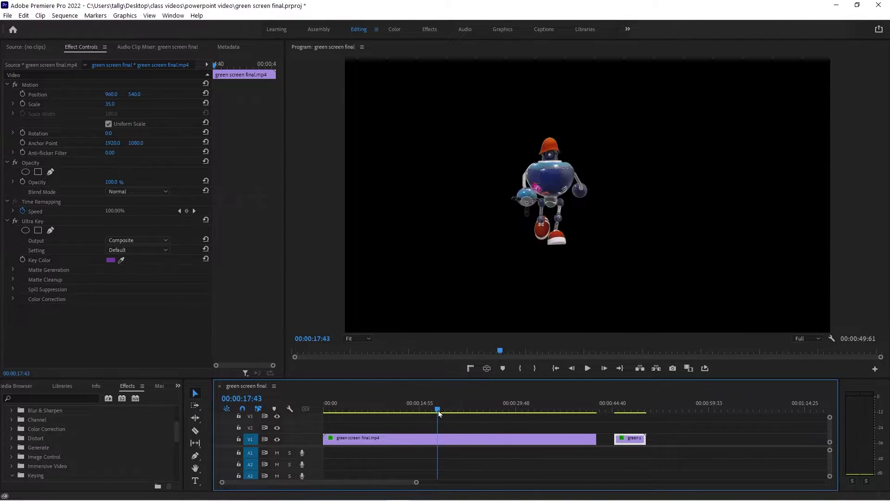
click(438, 410)
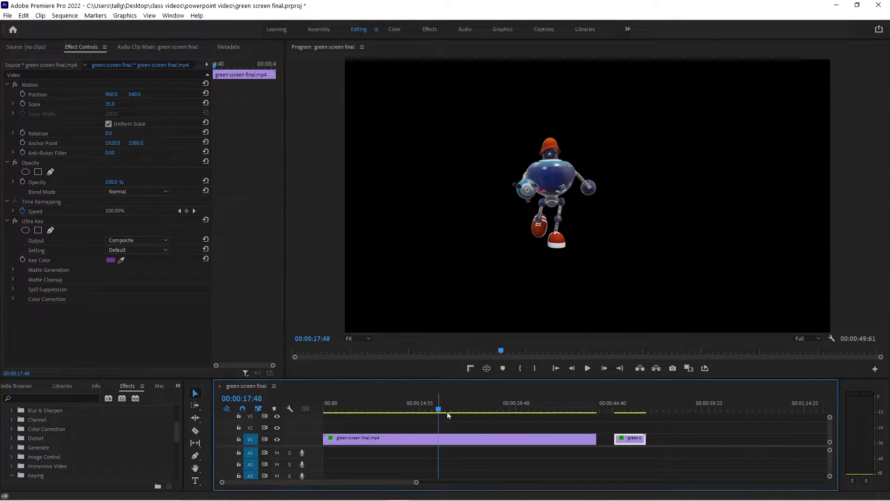
click(572, 369)
click(572, 369)
click(572, 369)
click(572, 368)
click(572, 368)
click(573, 368)
click(572, 368)
click(572, 368)
click(572, 368)
click(572, 369)
click(572, 368)
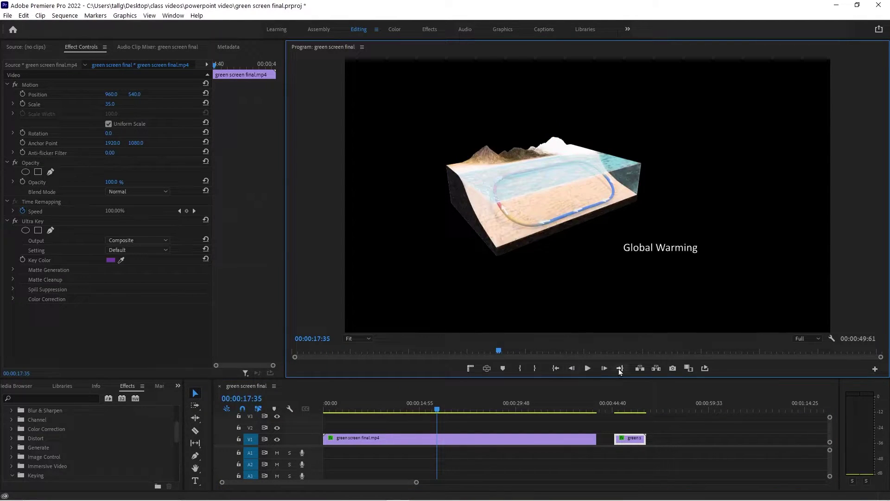
click(604, 368)
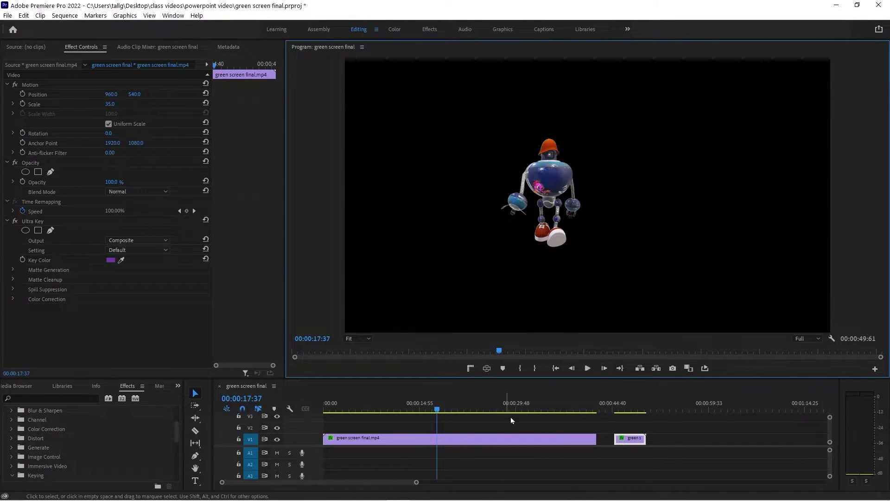
With the Razor, cut V1 at 17:37 where the robot begins and at 22:34 where the toaster begins
key(c)
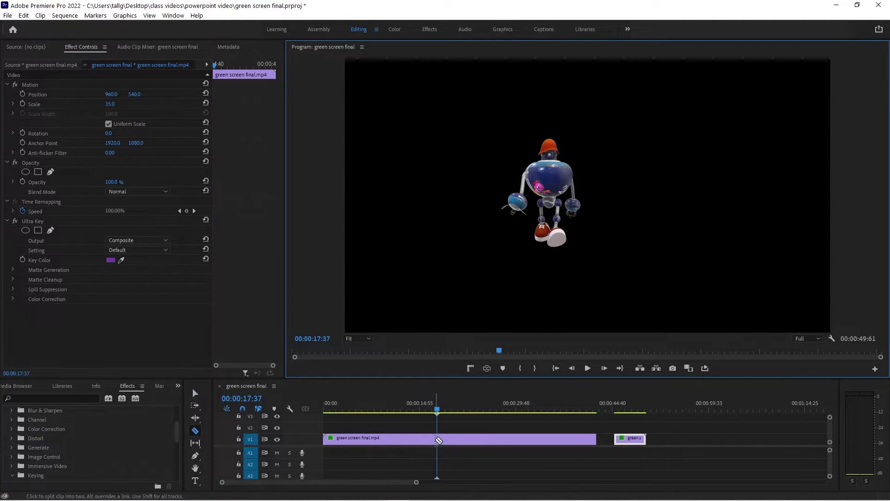
click(437, 440)
drag(439, 414, 470, 420)
click(605, 368)
click(605, 368)
click(605, 369)
click(605, 368)
click(573, 369)
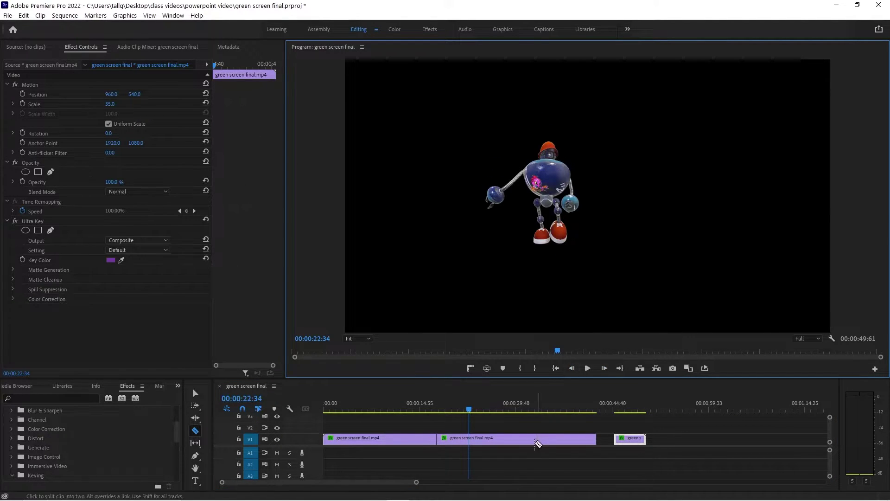
click(469, 440)
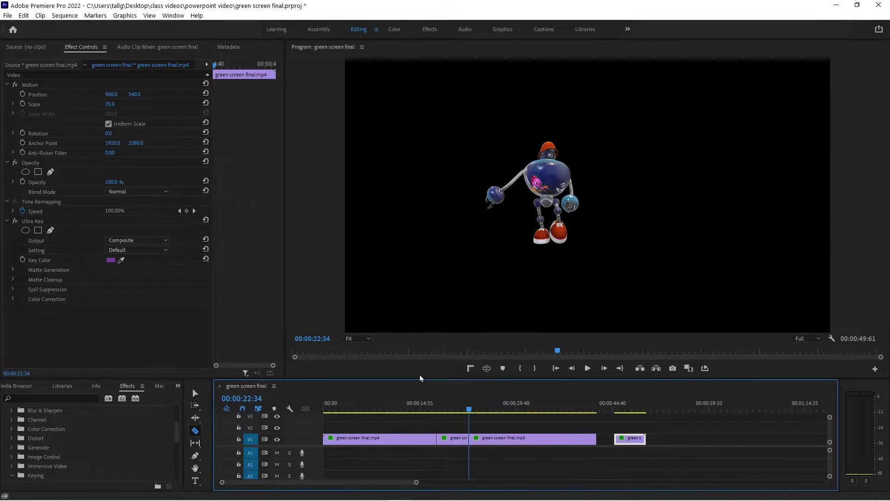
Select the clips after the robot section and drag them right to open a gap
click(195, 393)
drag(661, 464, 471, 434)
drag(534, 440, 552, 439)
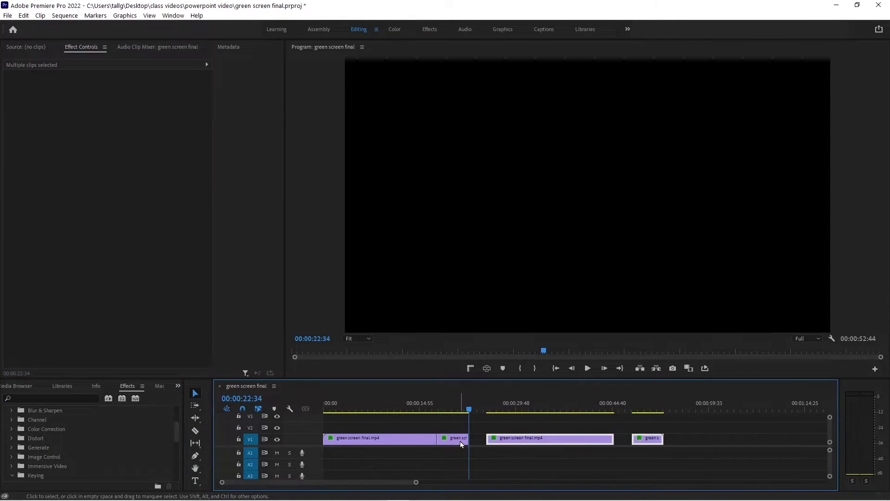
Enlarge the robot clip to scale 74 and lower it to Position Y 568
click(460, 441)
drag(467, 413, 443, 412)
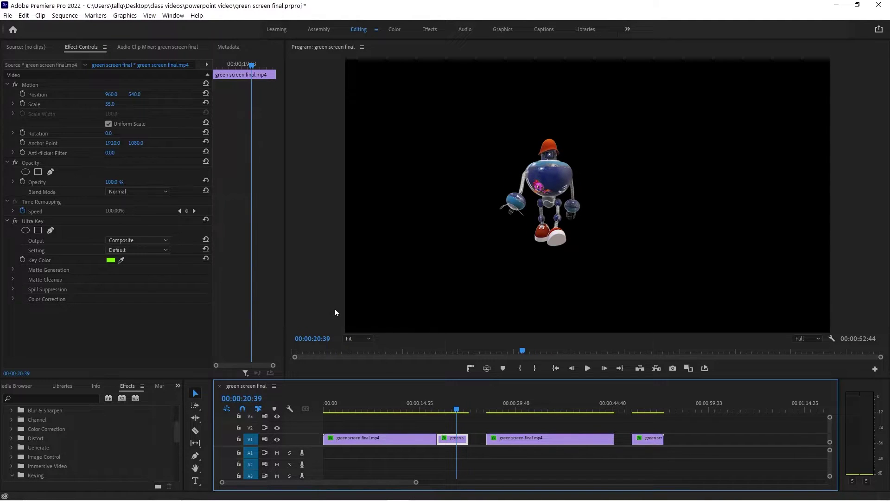
drag(121, 105, 140, 105)
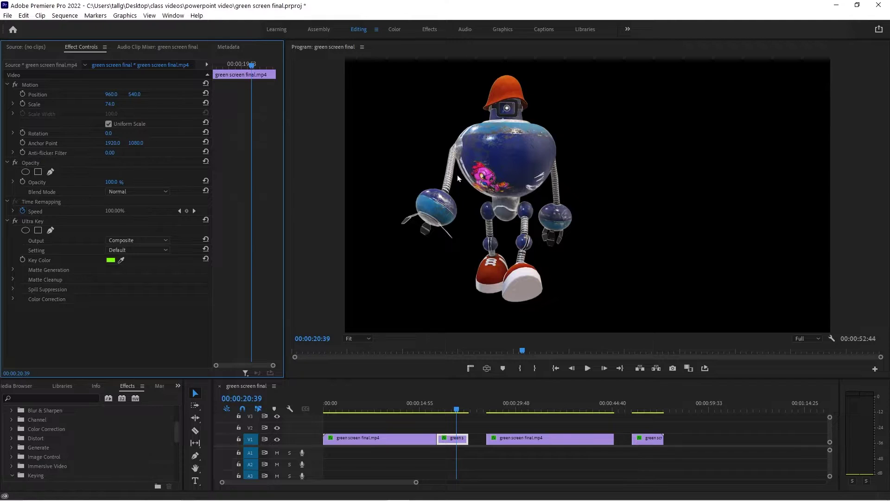
click(496, 162)
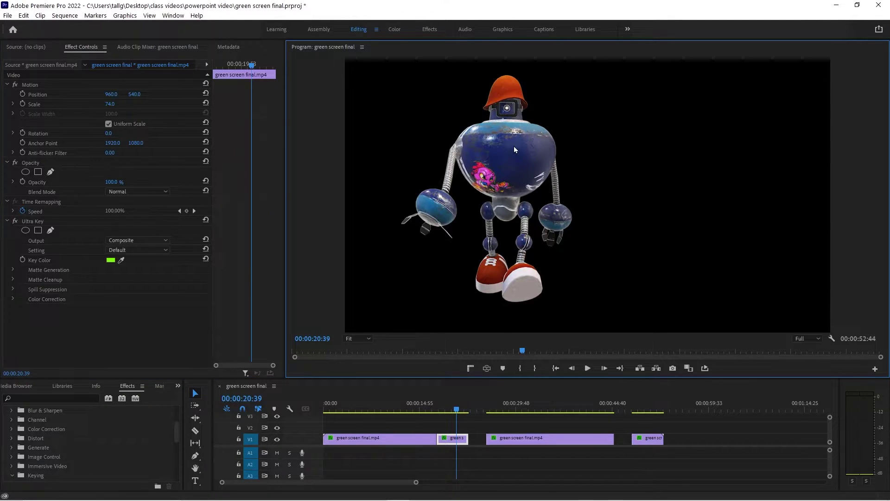
drag(131, 98, 138, 95)
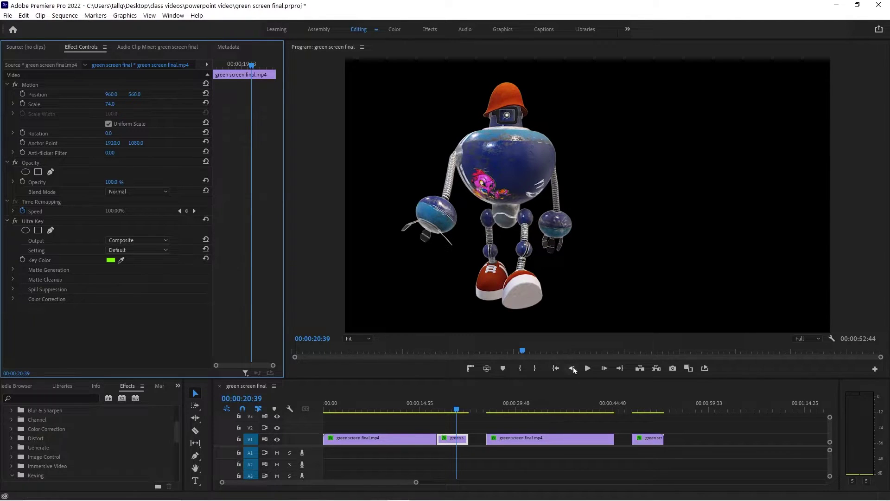
Play back the enlarged robot, then scale the toaster clip to 55
click(587, 369)
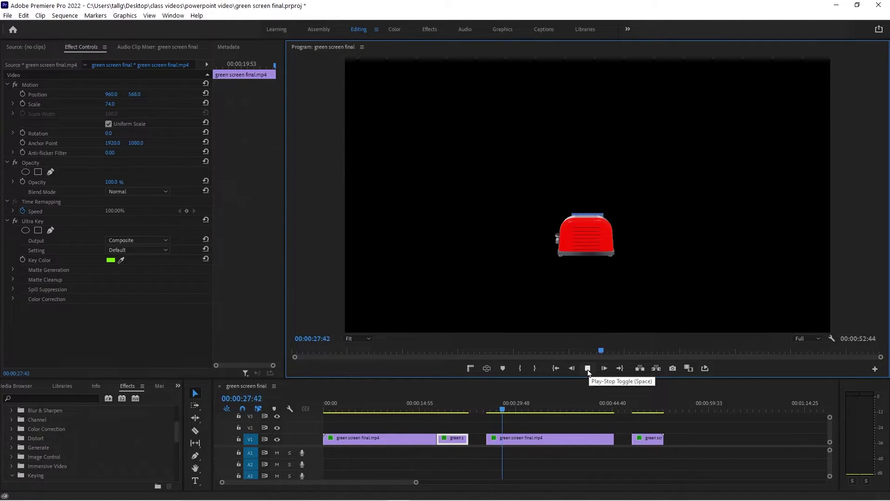
click(572, 440)
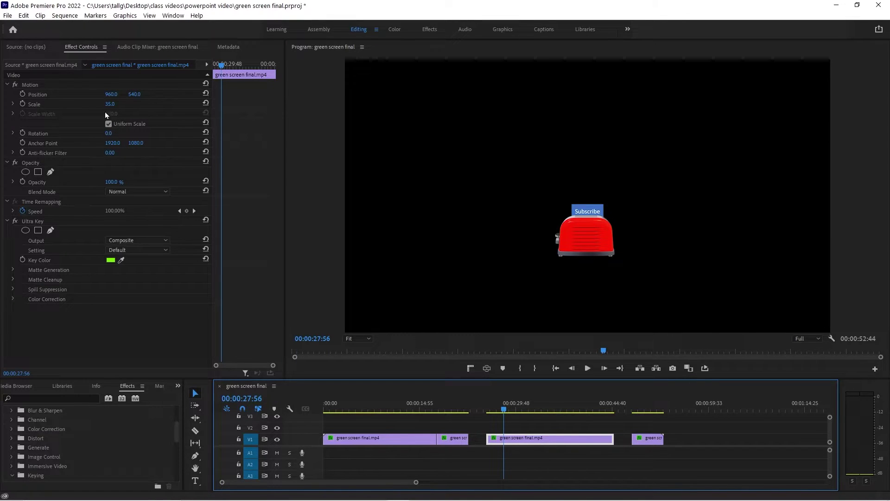
drag(109, 104, 56, 94)
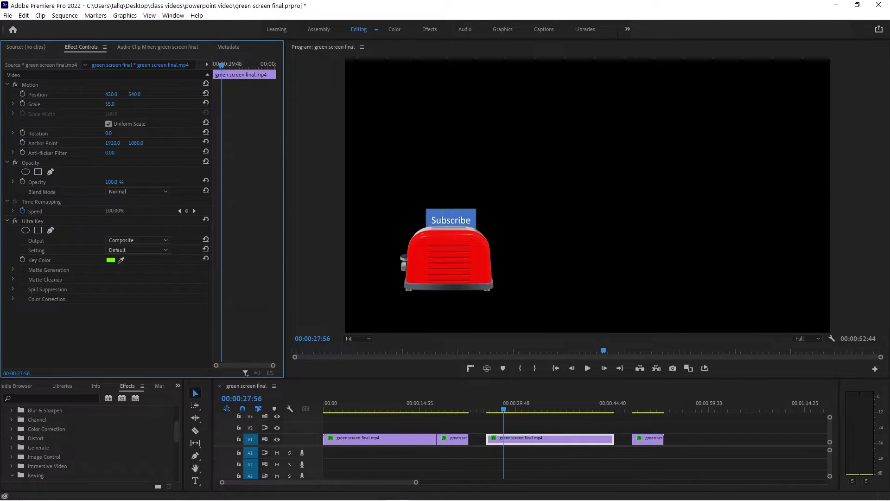
Add the pexels forest clip to the timeline, unlink it and delete its audio
drag(889, 462, 710, 456)
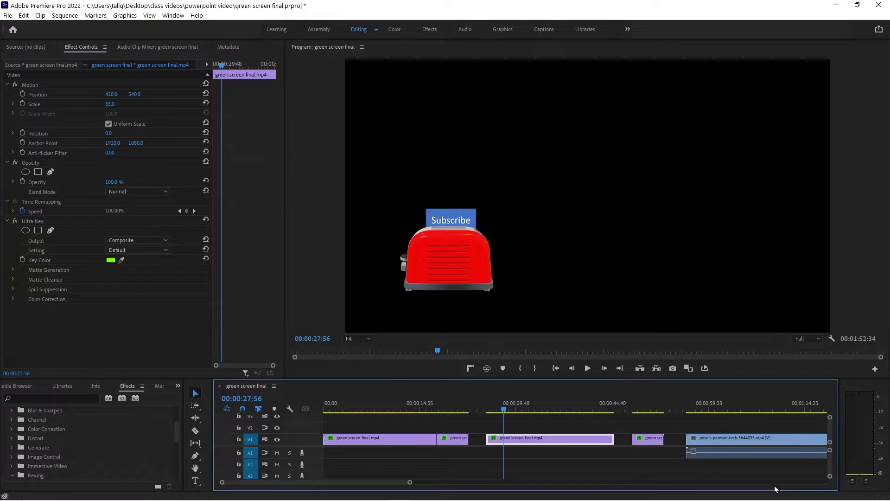
click(748, 453)
right_click(750, 455)
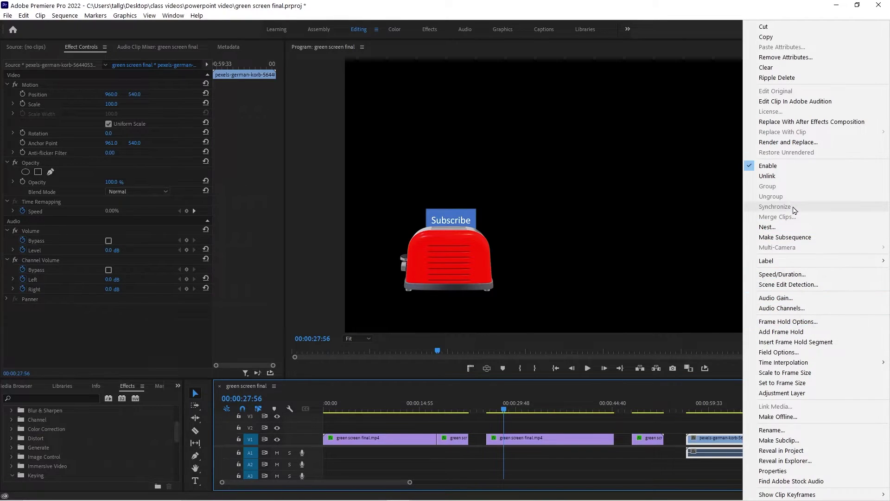
click(788, 181)
click(780, 461)
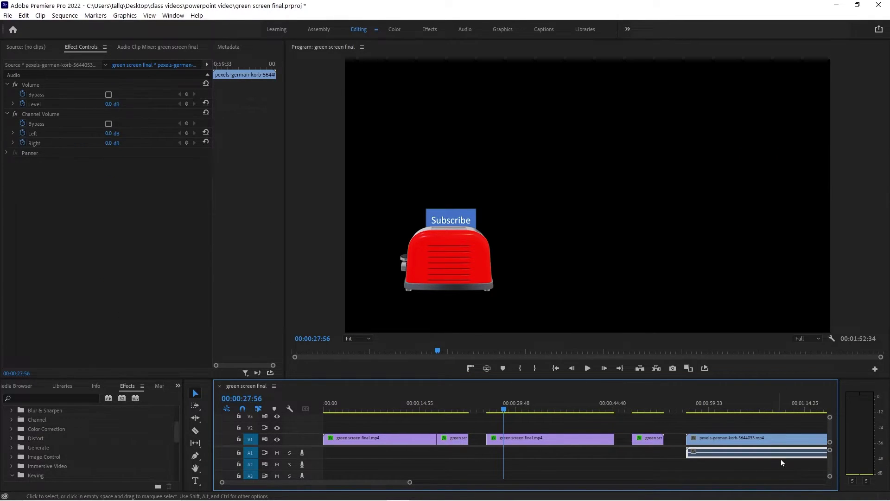
key(Delete)
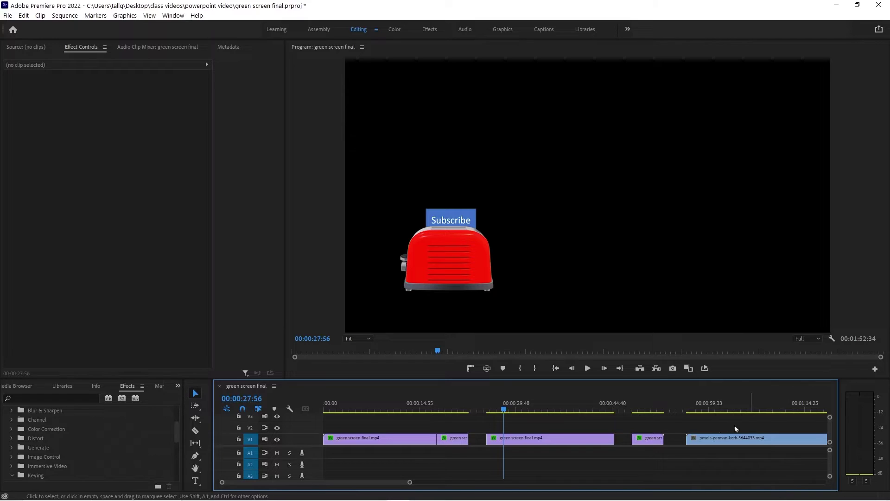
Move the four keyed clips up to V2 and place the forest clip at V1's start, then play
drag(350, 453, 366, 429)
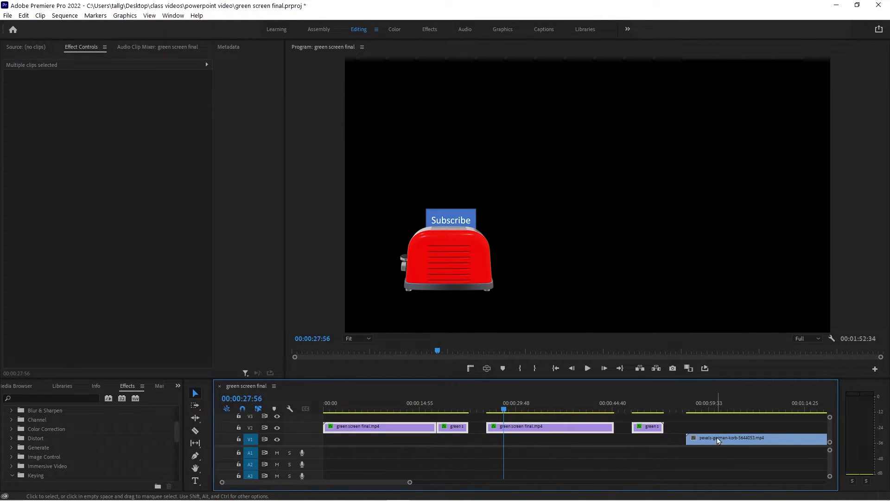
drag(718, 440, 483, 442)
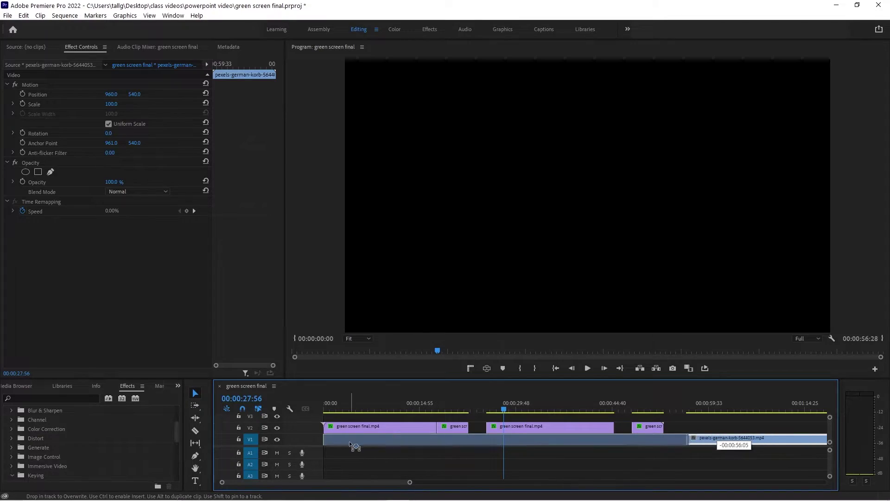
drag(349, 441, 349, 441)
drag(378, 410, 373, 420)
key(space)
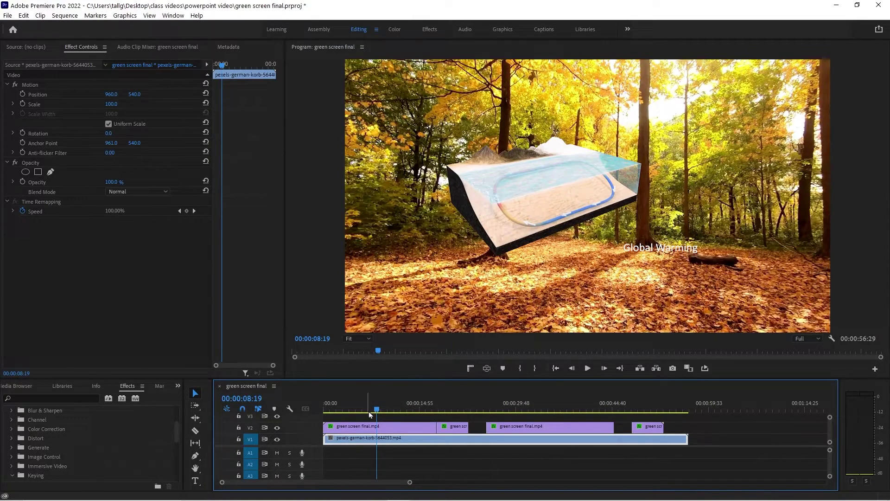
click(587, 369)
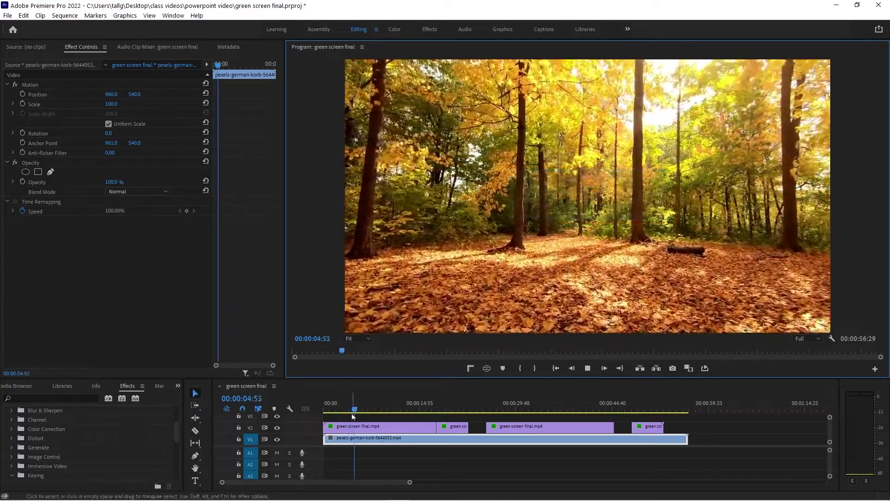
click(487, 393)
key(Home)
click(589, 368)
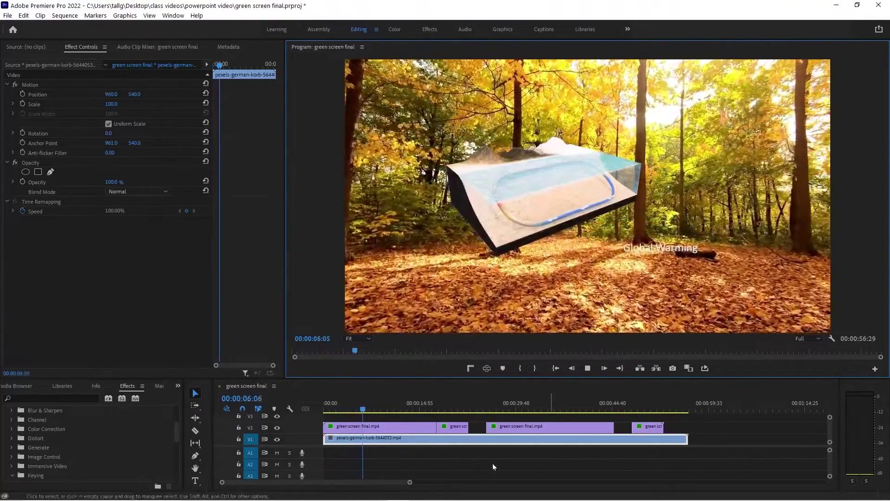
drag(366, 409, 395, 419)
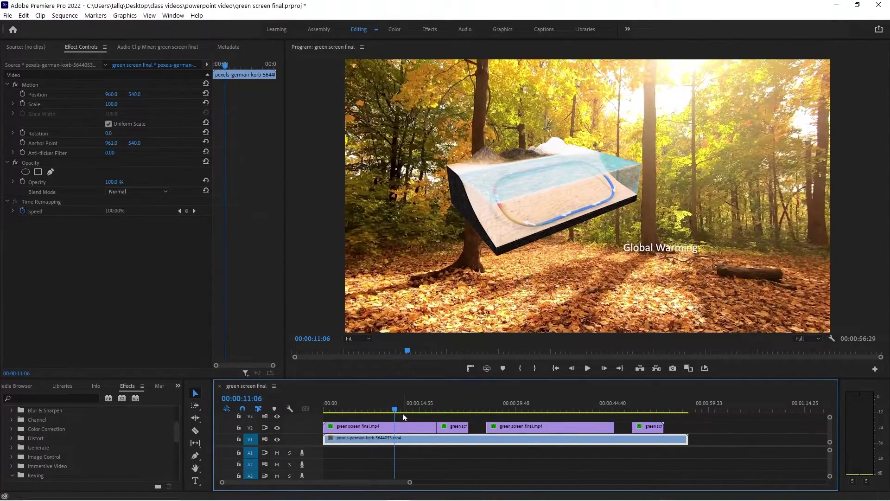
drag(399, 415, 441, 411)
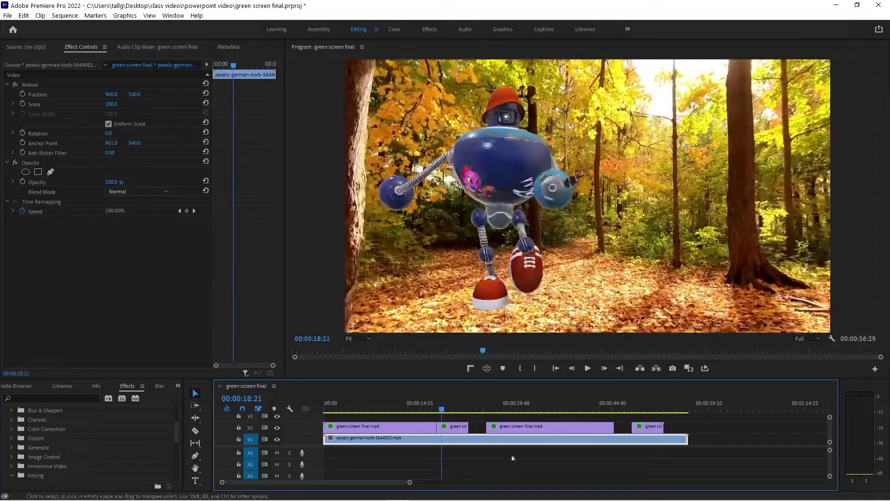
click(588, 368)
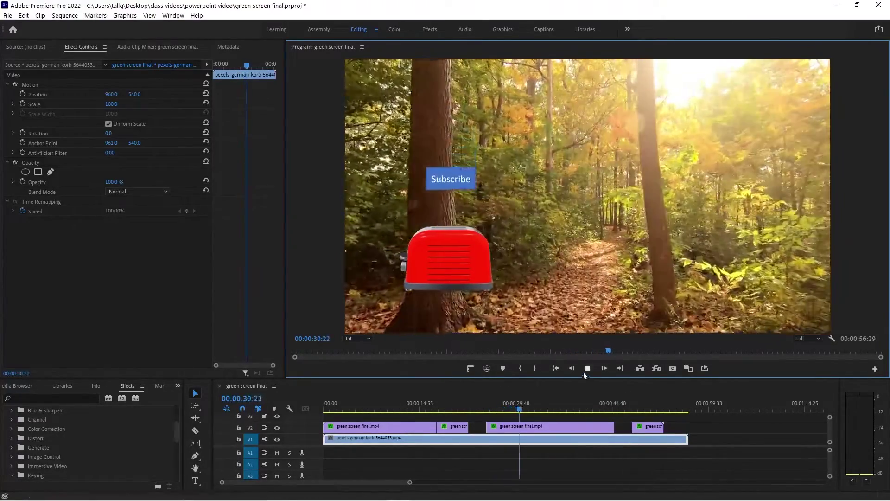
click(585, 369)
mouse_move(523, 409)
mouse_down()
mouse_move(577, 409)
mouse_move(511, 409)
mouse_up()
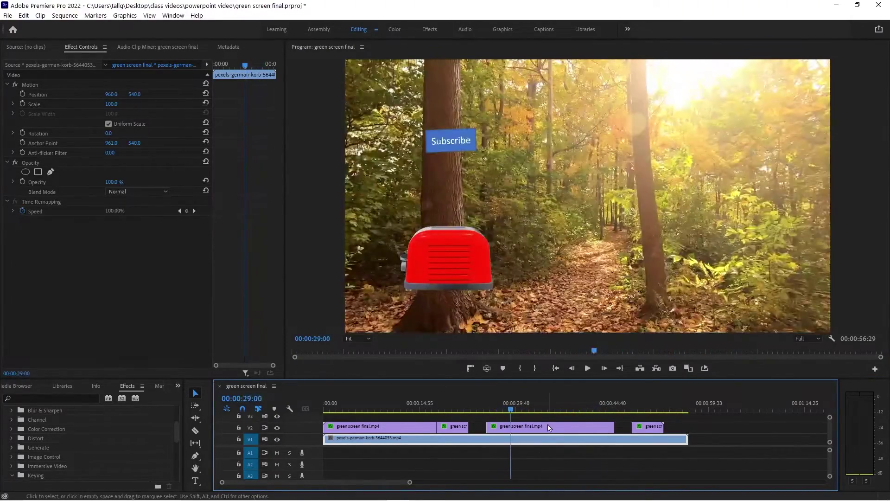
Set the V2 toaster clip's speed to 200% via Speed/Duration and preview it
click(558, 429)
right_click(562, 431)
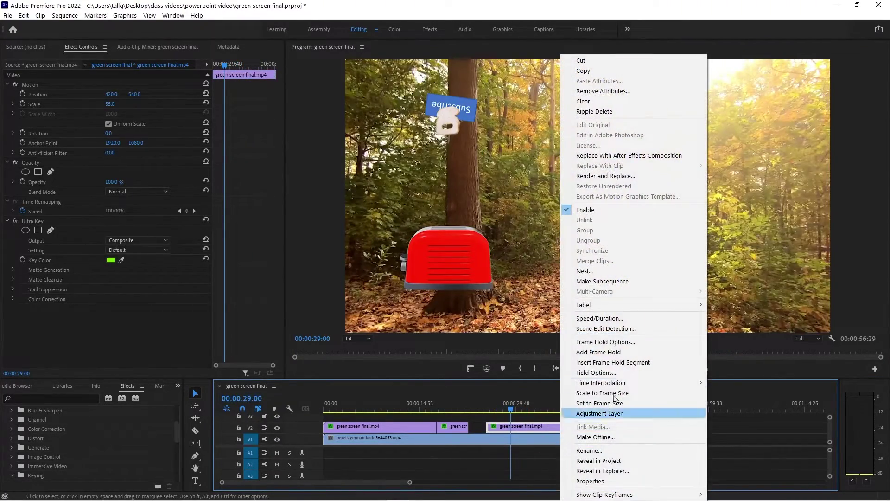
click(607, 319)
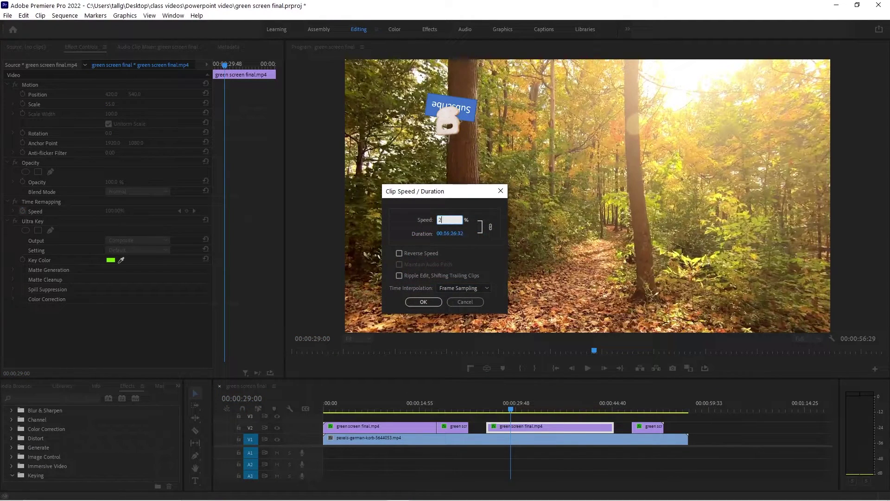
text(200)
key(Return)
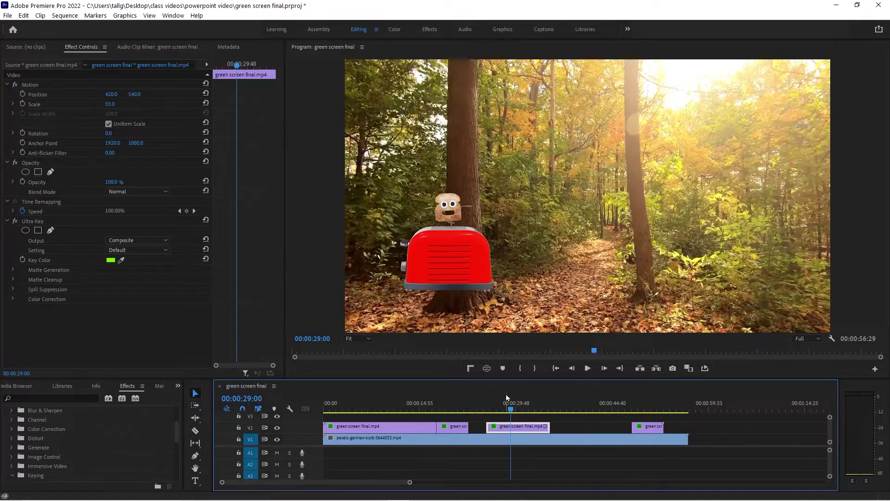
drag(507, 404, 484, 405)
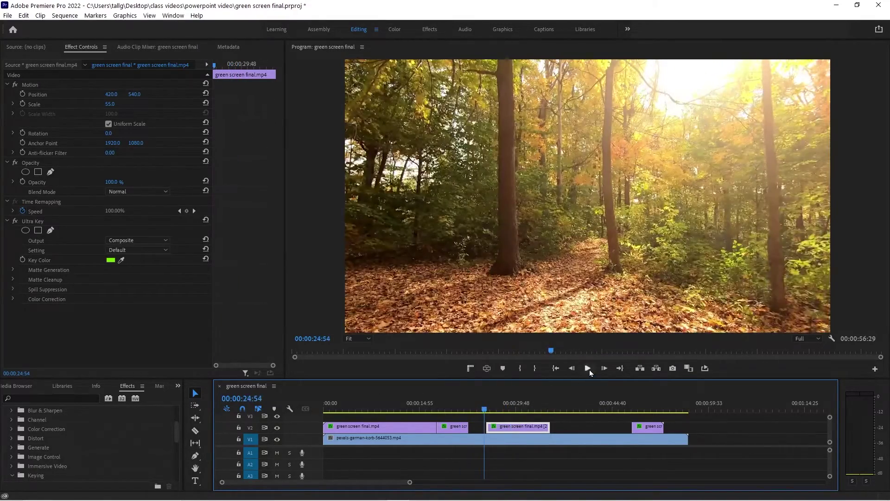
click(589, 369)
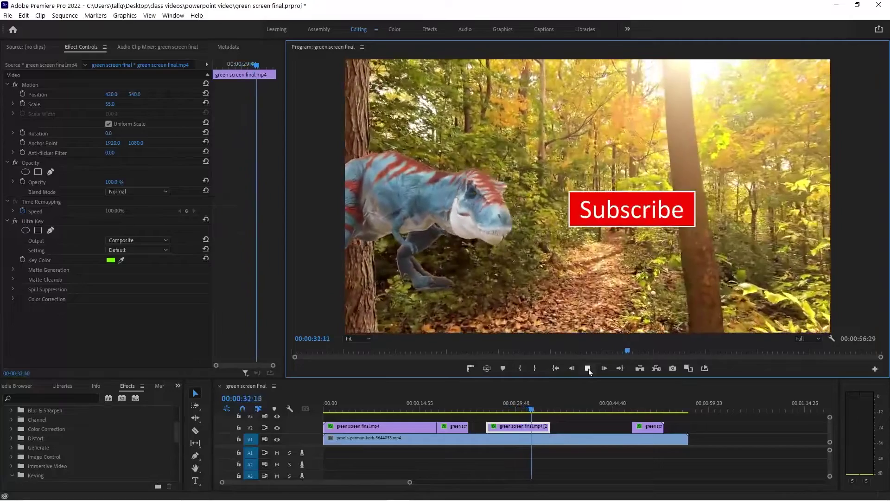
Scale the dinosaur and Subscribe clip to 33 at Position 909, 699, then preview from the toaster
click(588, 368)
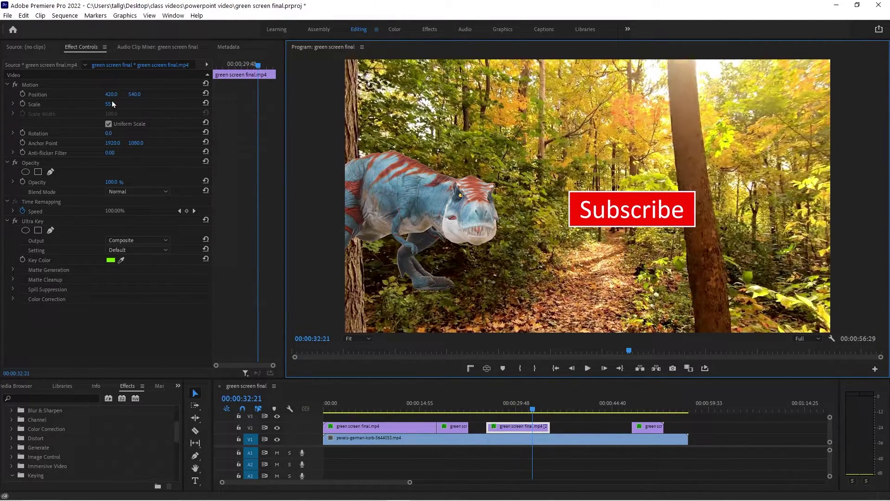
drag(112, 94, 204, 94)
drag(205, 62, 85, 104)
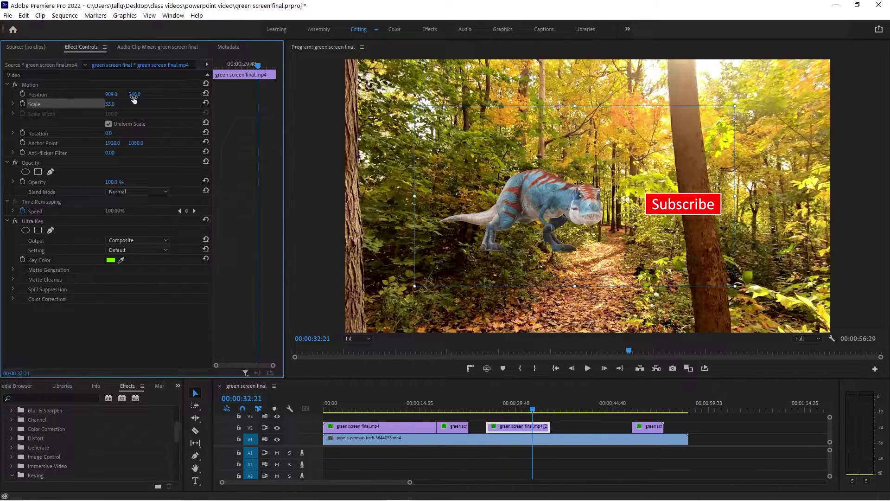
drag(134, 94, 208, 94)
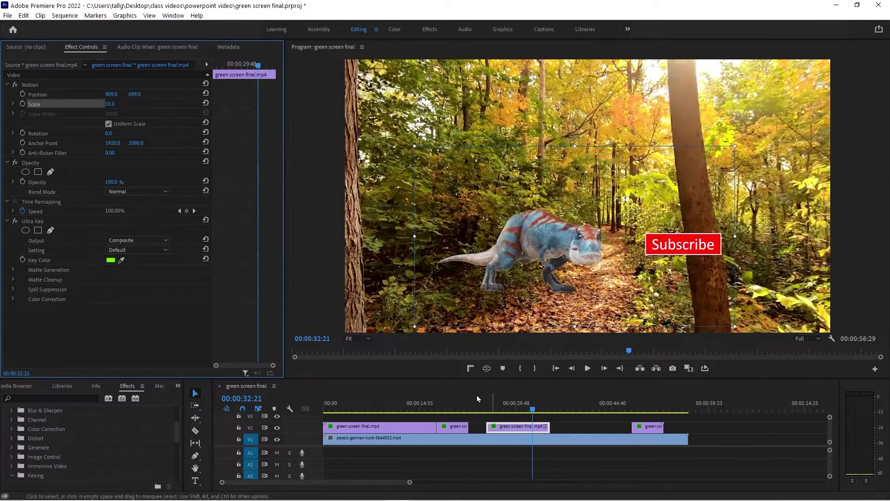
drag(539, 413, 514, 412)
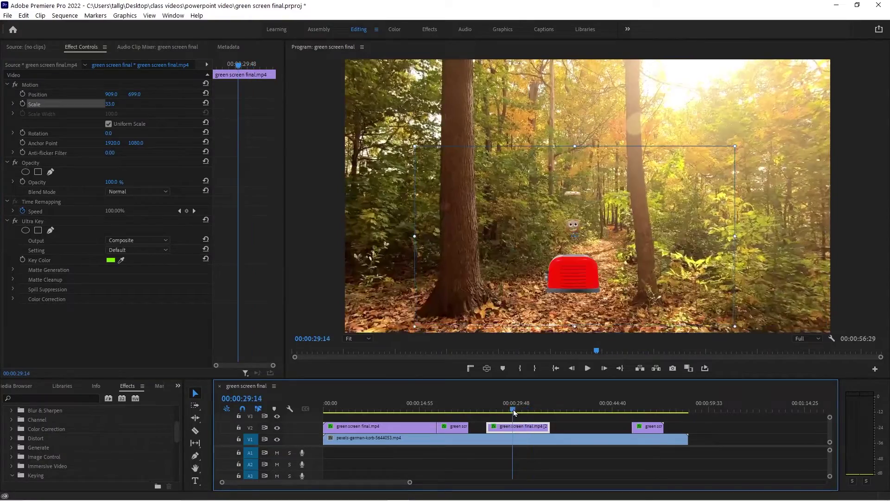
click(587, 368)
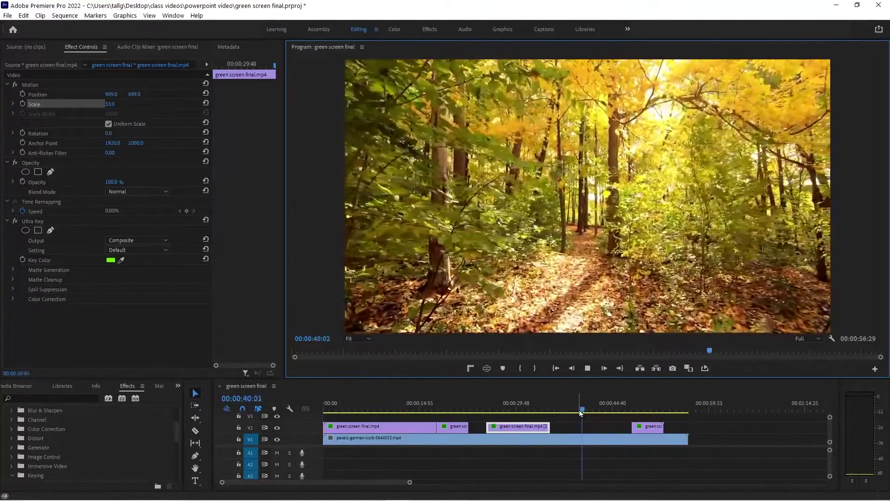
Preview to the final 'Engineers are' diagram clip and enlarge it to scale 59
click(594, 411)
drag(595, 412, 631, 419)
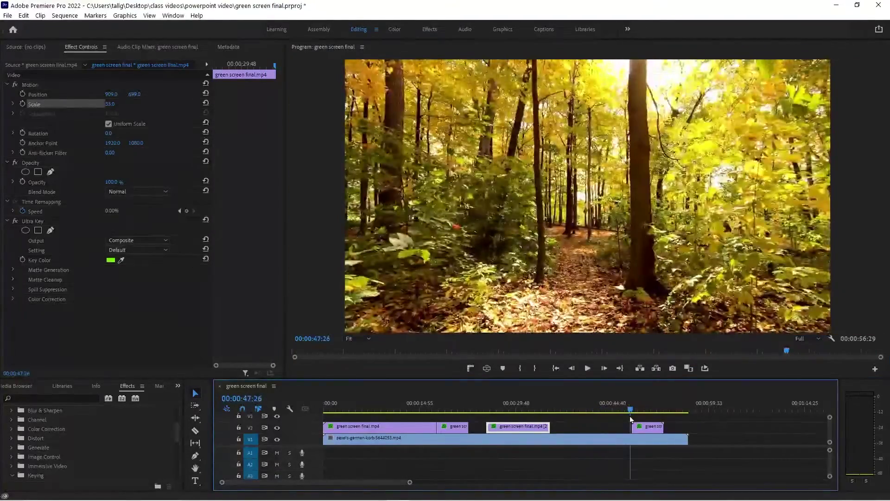
click(587, 368)
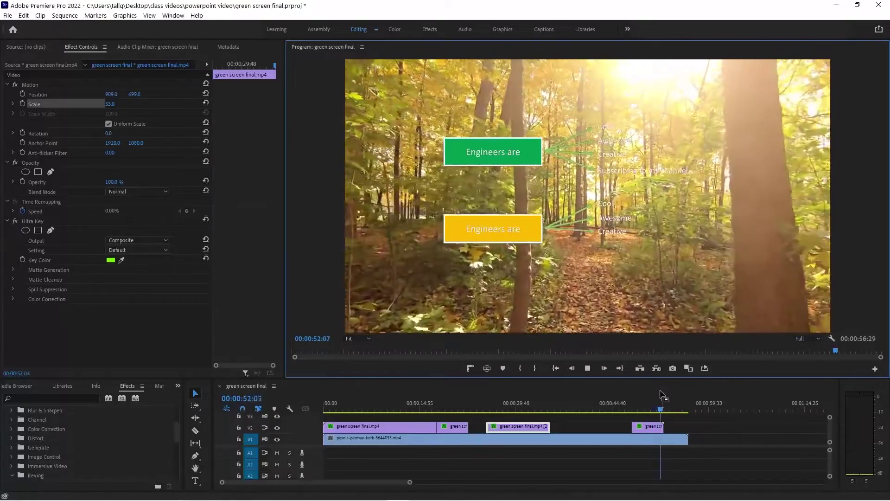
click(588, 368)
click(648, 426)
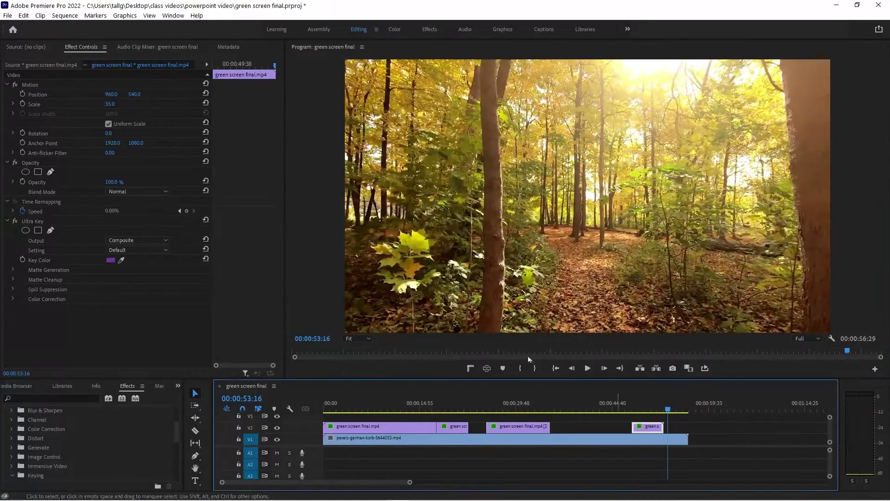
drag(112, 106, 109, 106)
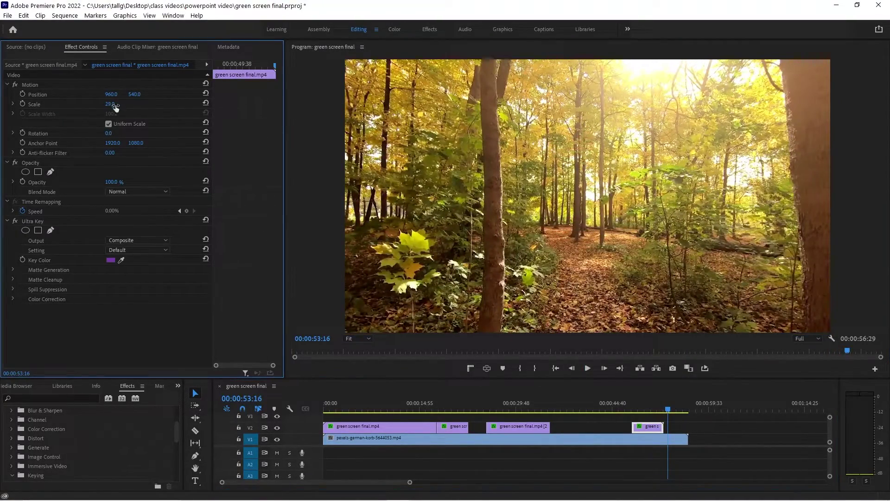
drag(668, 409, 655, 409)
drag(110, 104, 148, 94)
Lower the V1 forest clip's opacity to 26% and preview it behind the diagram
click(574, 439)
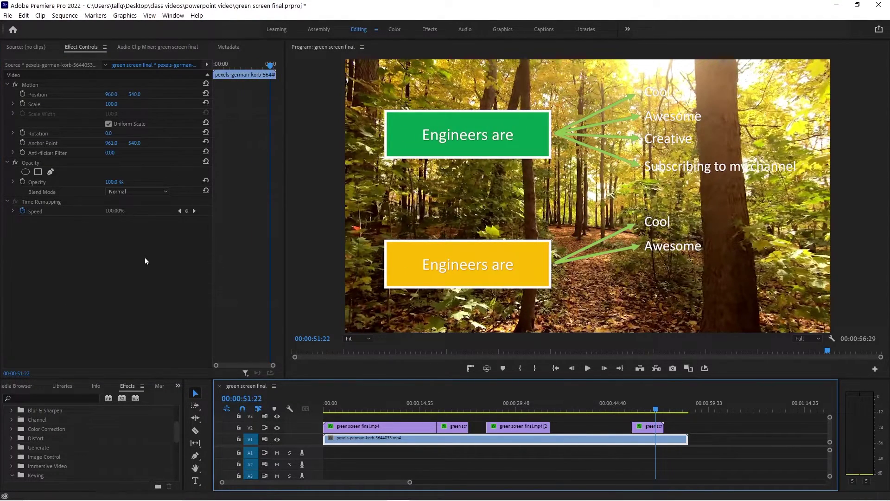
drag(112, 183, 79, 183)
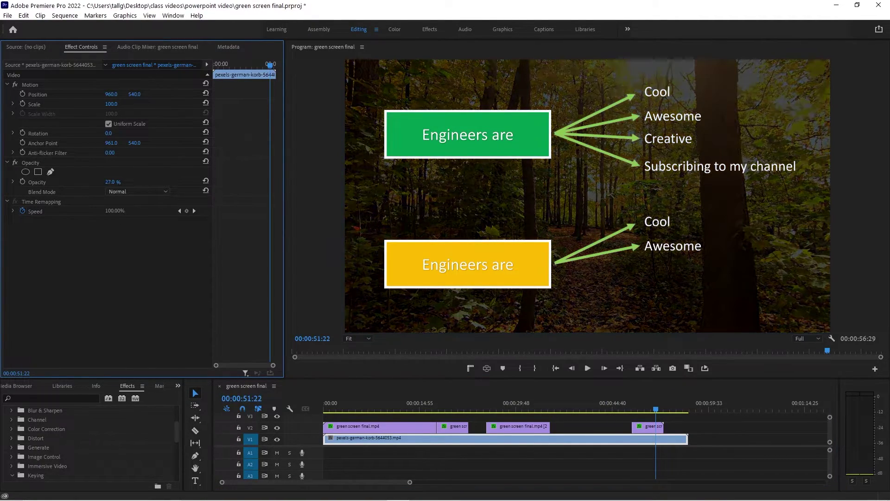
drag(655, 411, 632, 412)
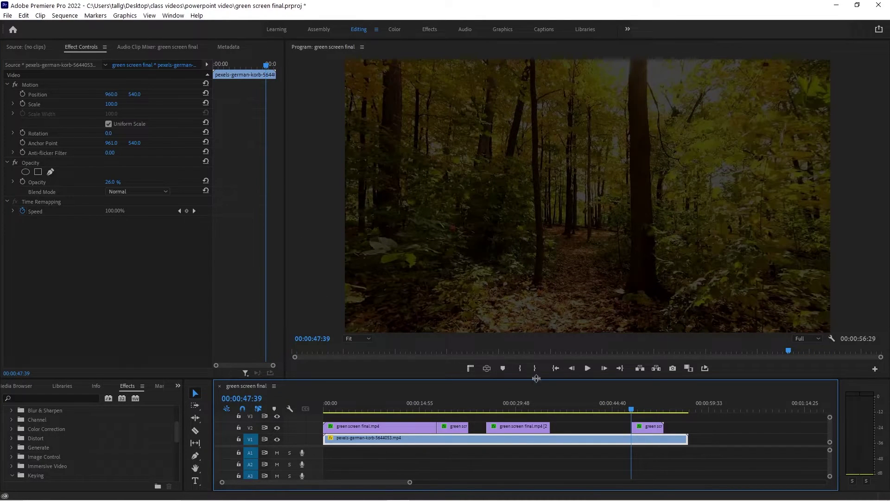
click(589, 370)
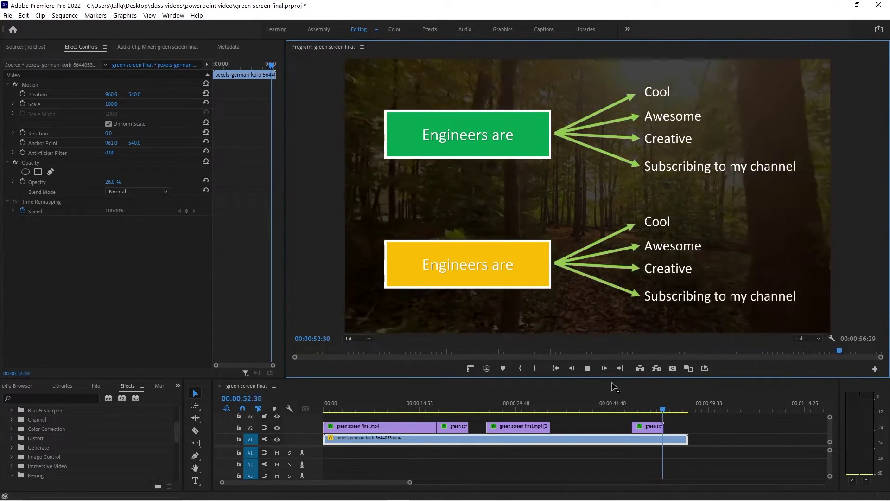
Open Speed/Duration for the final diagram clip and confirm the speed setting
click(587, 368)
click(649, 427)
right_click(656, 429)
click(714, 319)
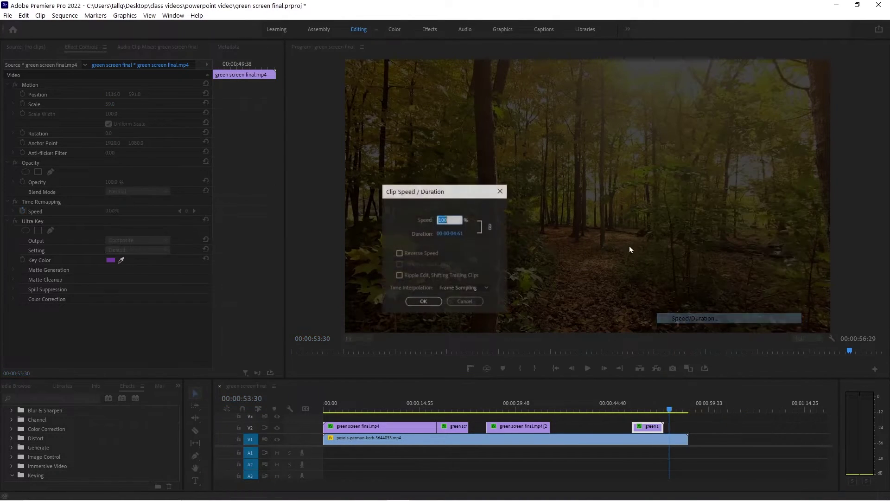
key(Return)
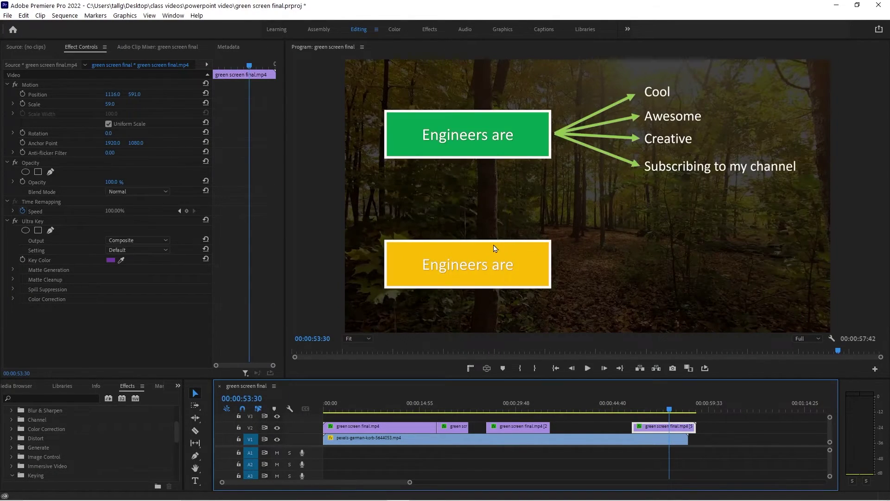
Slide the diagram clip left so its end meets the forest clip's end, then preview
drag(654, 431, 624, 417)
key(space)
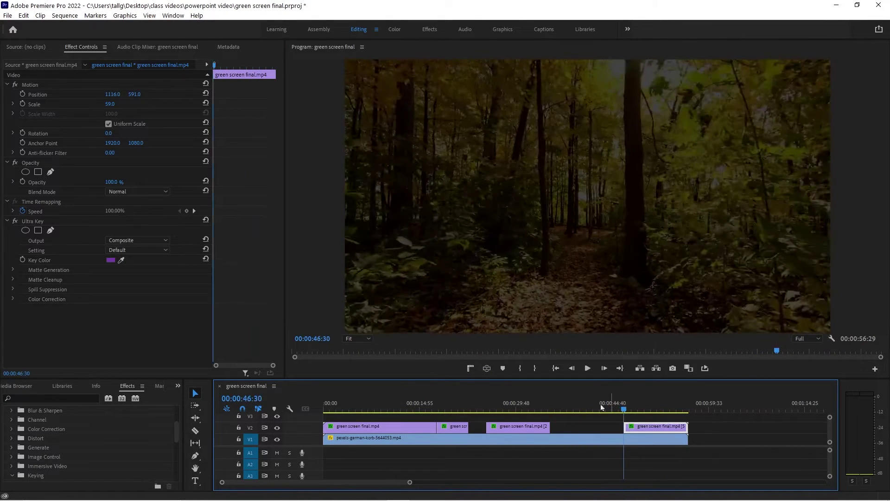
click(587, 369)
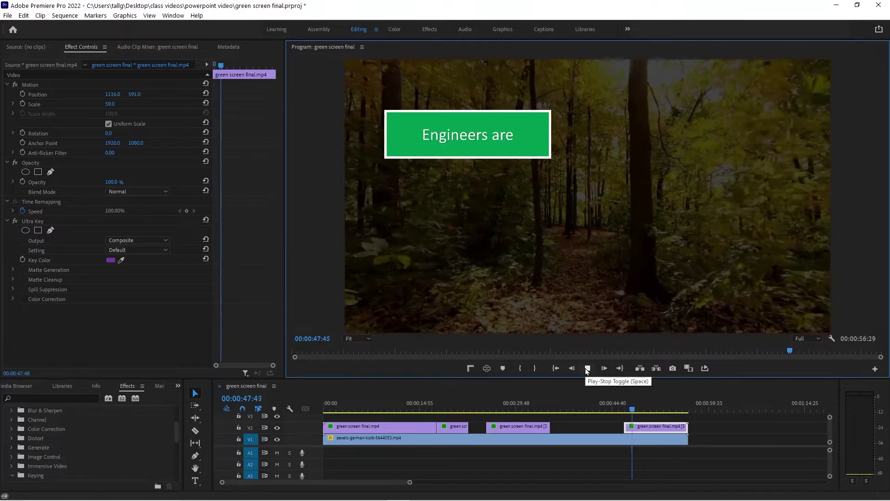